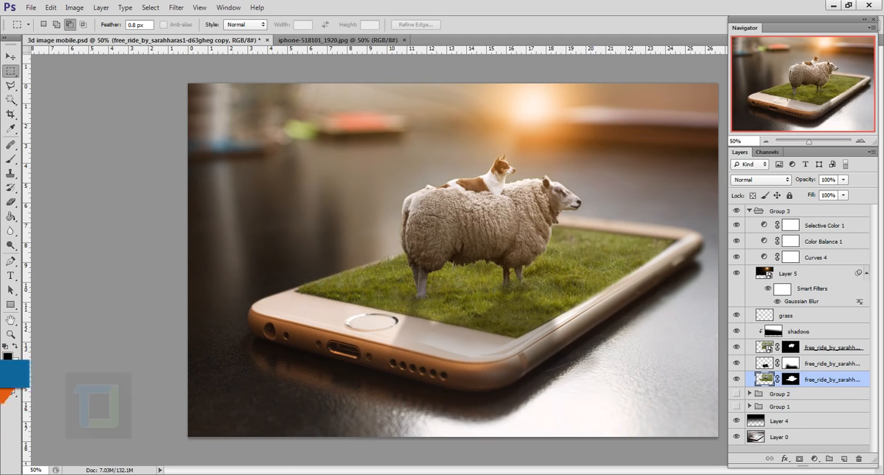
Switch to the iphone-518101_1920.jpg document and place the free_ride photo of the sheep and dog into it.
click(165, 474)
click(166, 474)
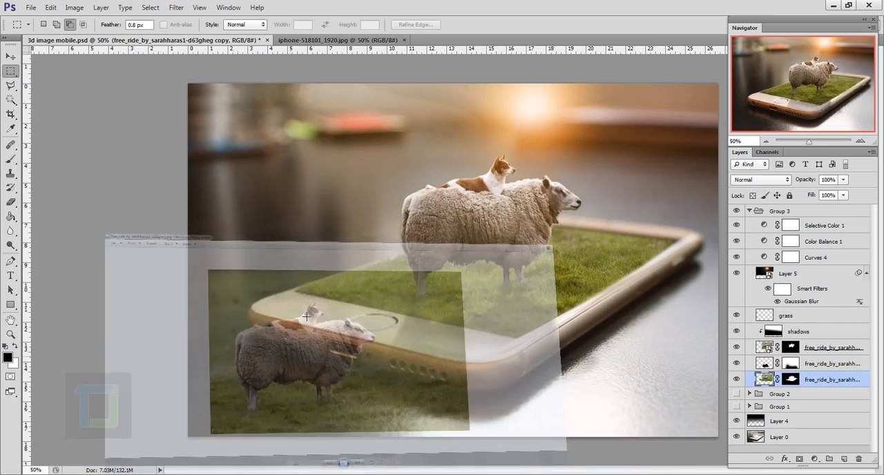
click(337, 39)
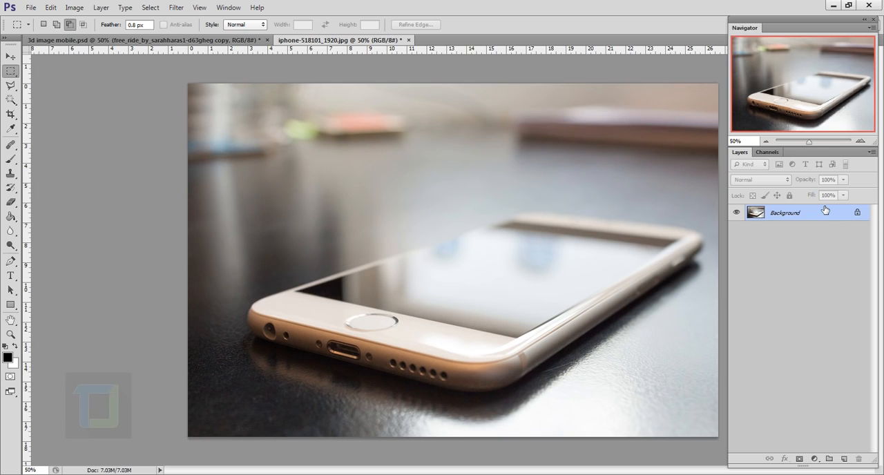
click(29, 9)
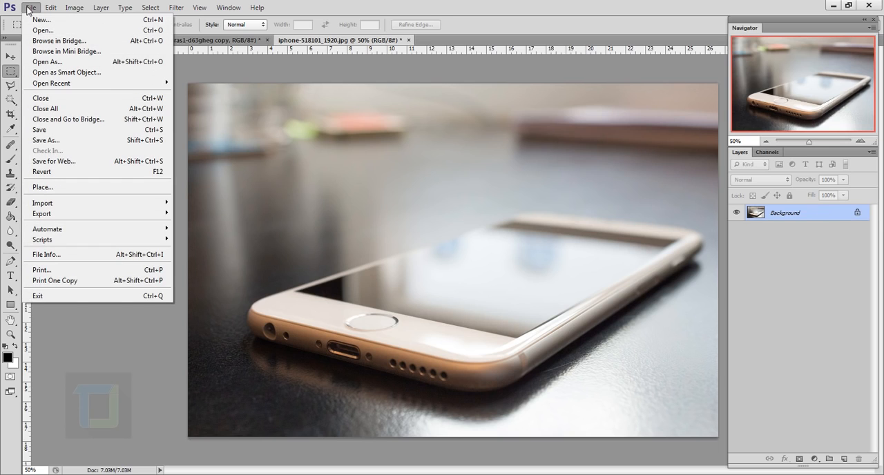
click(48, 189)
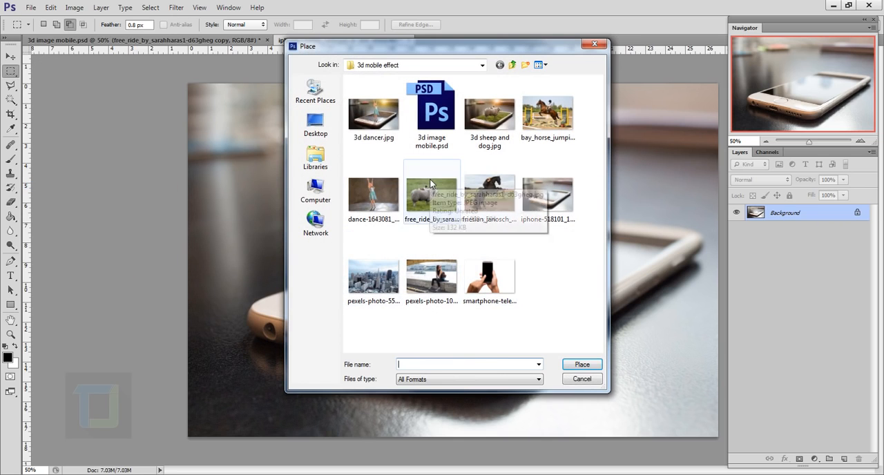
click(439, 190)
click(582, 364)
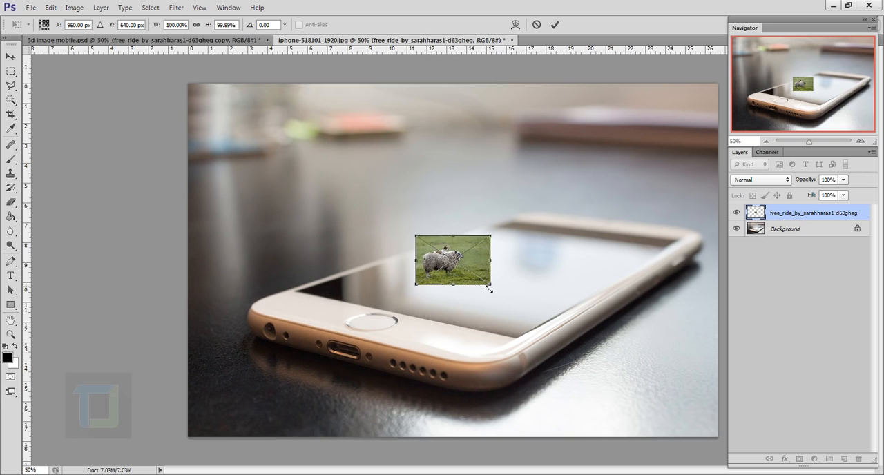
Scale the placed sheep photo proportionally to about 412% and move it over the phone's screen.
key(shift)
drag(492, 289, 688, 418)
drag(627, 299, 612, 226)
drag(674, 315, 731, 349)
drag(659, 262, 631, 252)
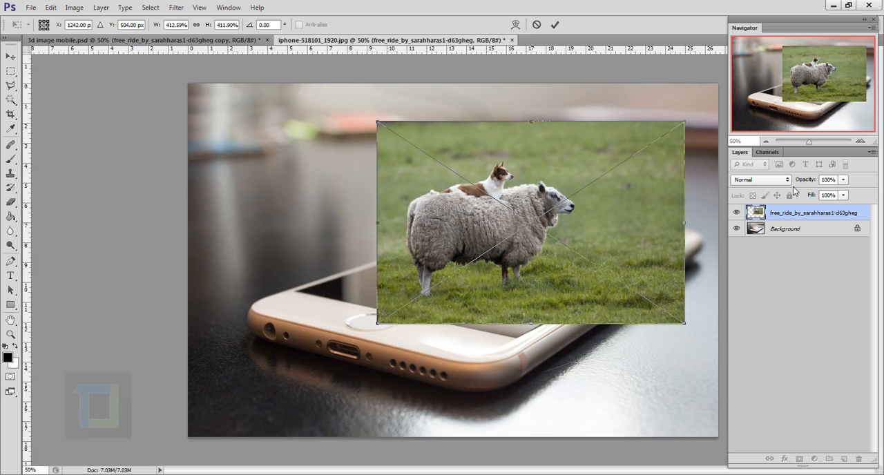
Align the sheep photo over the phone screen at 50% opacity, commit the placement and restore opacity to 100%.
drag(813, 185, 789, 188)
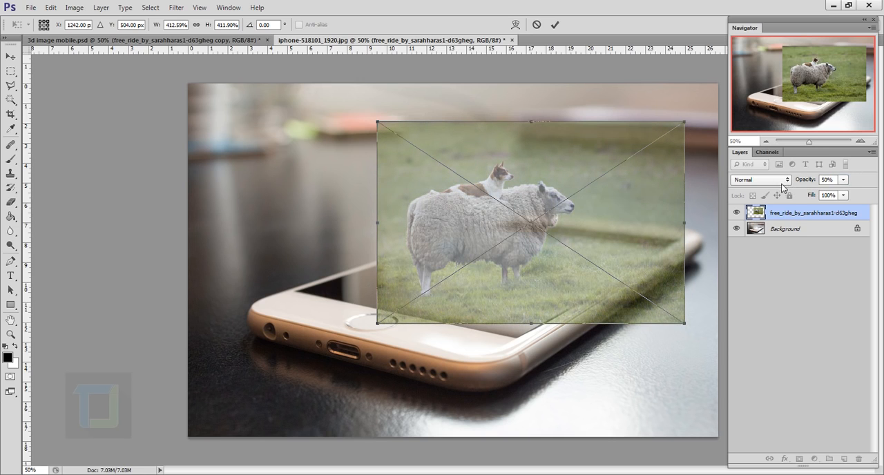
drag(643, 221, 620, 222)
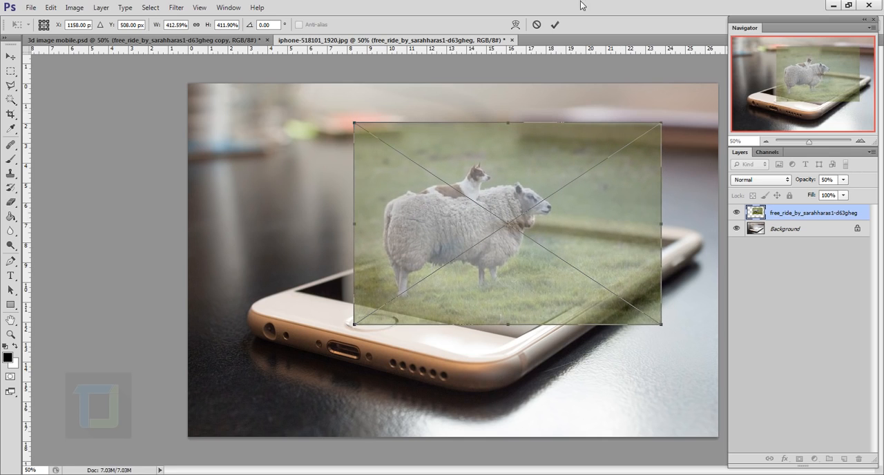
click(555, 25)
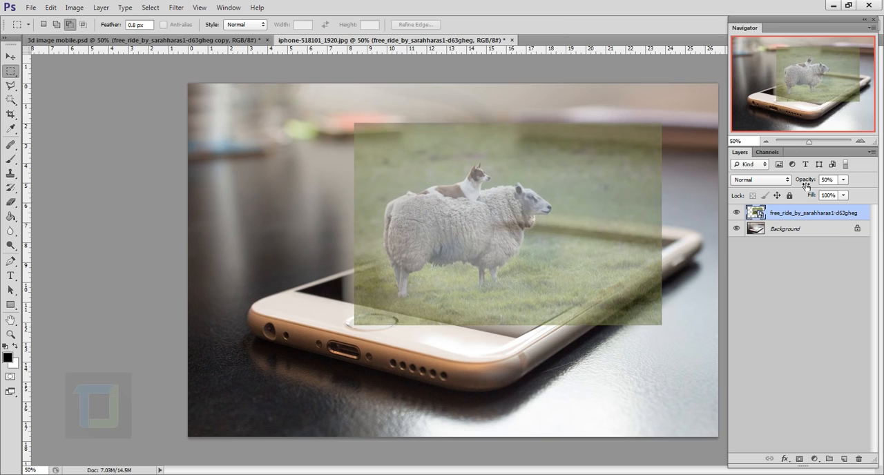
key(Return)
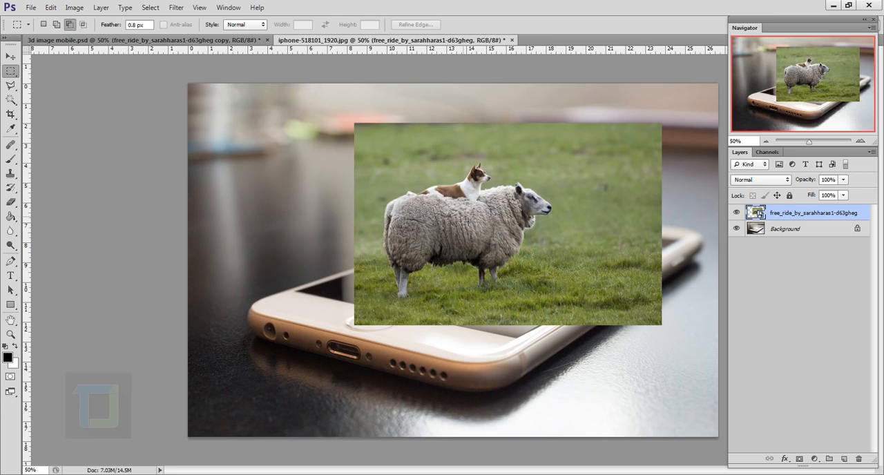
Start a Magnetic Lasso selection at the dog's tail and trace along its back to the neck.
click(11, 100)
click(10, 85)
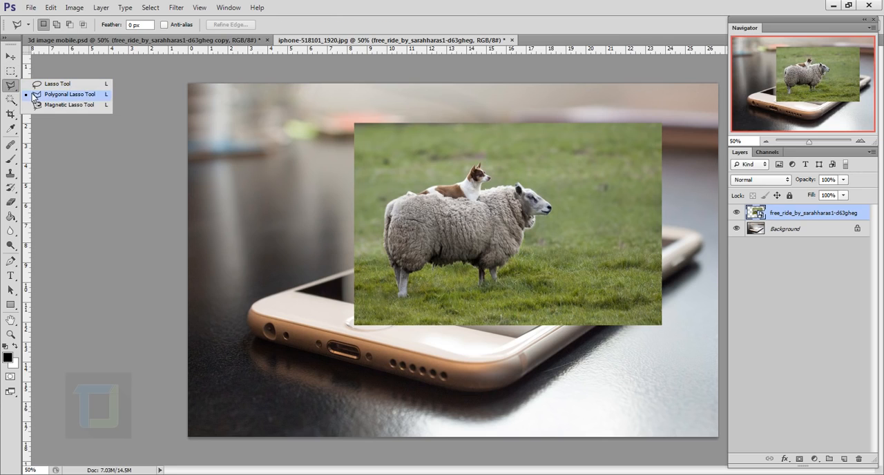
click(54, 107)
scroll(420, 172, up, 10)
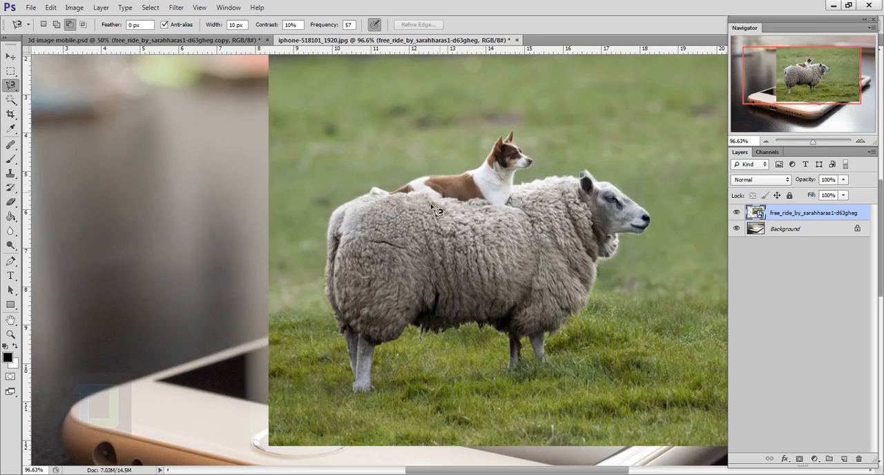
scroll(366, 276, up, 3)
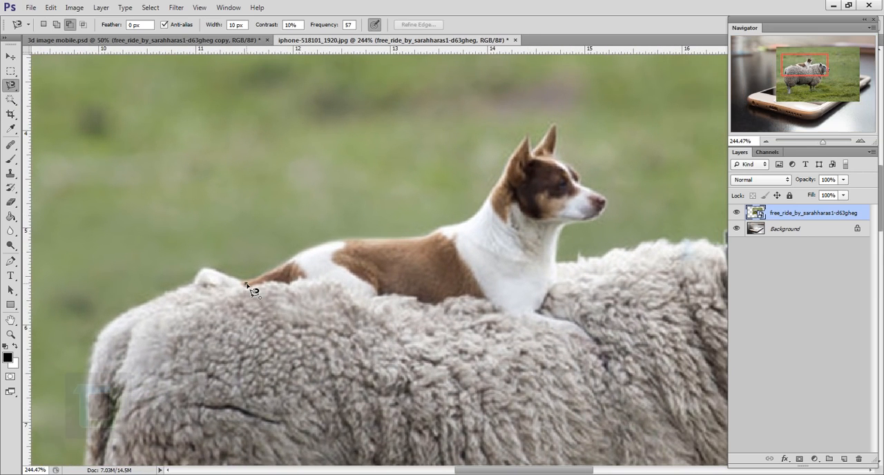
scroll(500, 208, up, 4)
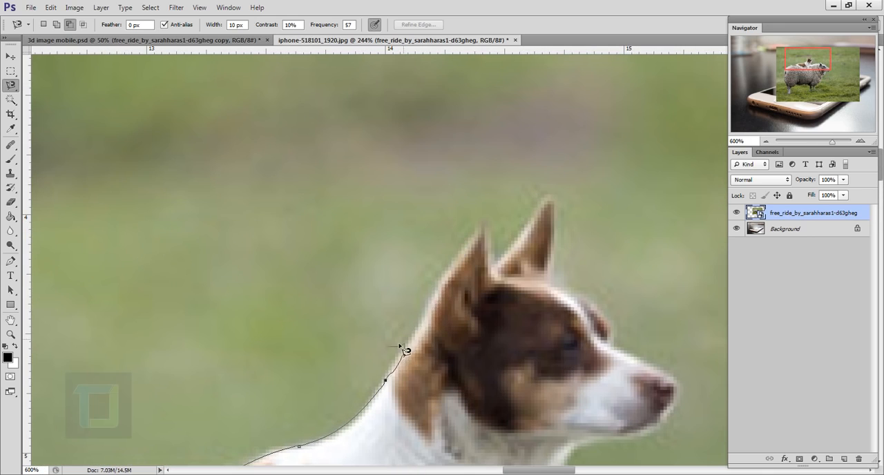
Continue the Magnetic Lasso outline around both of the dog's ears and down its forehead.
click(431, 297)
click(481, 222)
click(492, 271)
click(541, 198)
click(551, 194)
click(548, 278)
click(584, 298)
click(610, 324)
click(611, 344)
Trace the lasso outline around the dog's muzzle and down its throat and chest to the sheep's back.
drag(673, 378, 460, 233)
click(460, 226)
click(466, 246)
click(450, 269)
click(436, 282)
click(401, 292)
click(351, 321)
click(338, 394)
Extend the lasso outline along the sheep's upper back and around its ear.
drag(339, 394, 120, 317)
click(184, 297)
click(444, 255)
click(529, 270)
drag(652, 294, 276, 128)
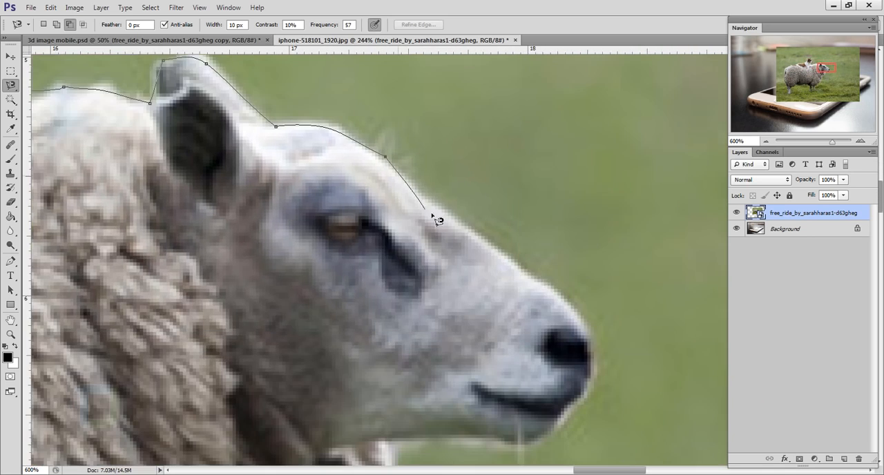
Trace the lasso outline along the sheep's face, chin and chest down towards the front legs.
click(386, 158)
drag(534, 277, 488, 227)
mouse_move(387, 395)
mouse_down()
mouse_move(503, 251)
mouse_move(493, 207)
mouse_up()
drag(378, 423, 499, 201)
drag(340, 388, 589, 143)
click(467, 215)
click(483, 384)
Trace the lasso outline around both of the sheep's front legs.
scroll(426, 412, down, 3)
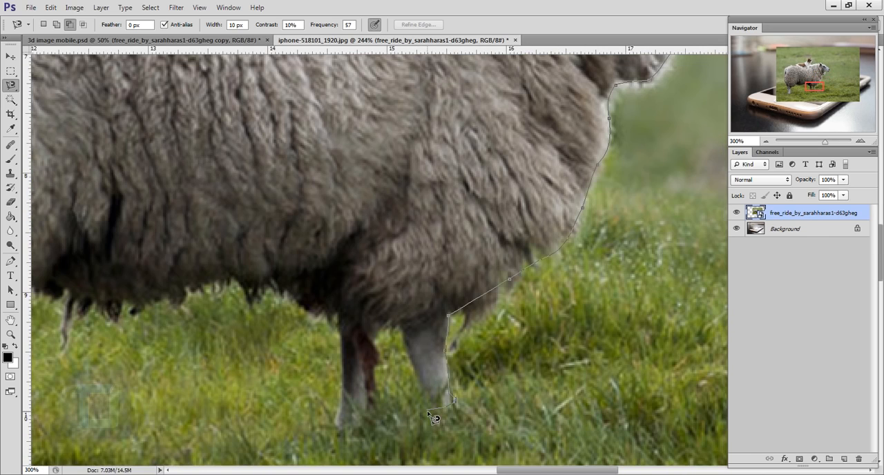
drag(449, 377, 635, 276)
drag(547, 322, 453, 365)
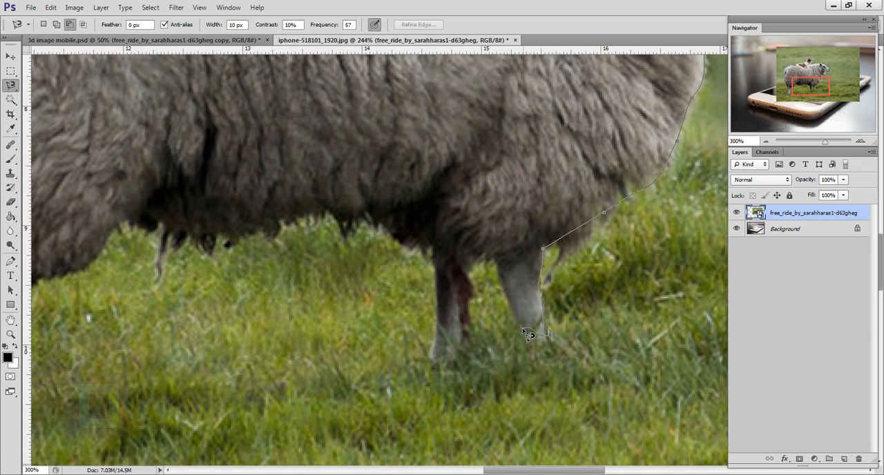
click(516, 343)
click(489, 253)
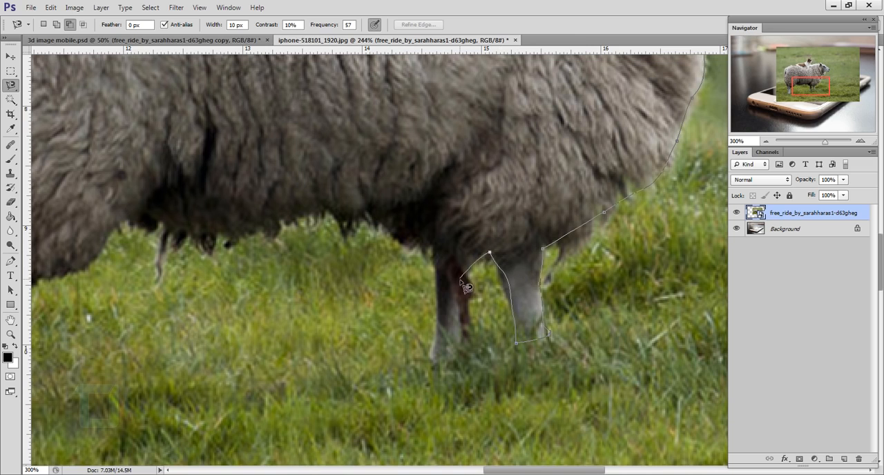
click(465, 356)
click(429, 356)
click(435, 245)
Continue the lasso outline along the sheep's belly and around its hind legs.
drag(353, 224, 565, 228)
click(339, 226)
click(229, 297)
click(217, 437)
click(165, 438)
click(132, 256)
Trace up the sheep's rump and close the selection at the dog's tail.
drag(107, 210, 322, 381)
drag(297, 186, 307, 308)
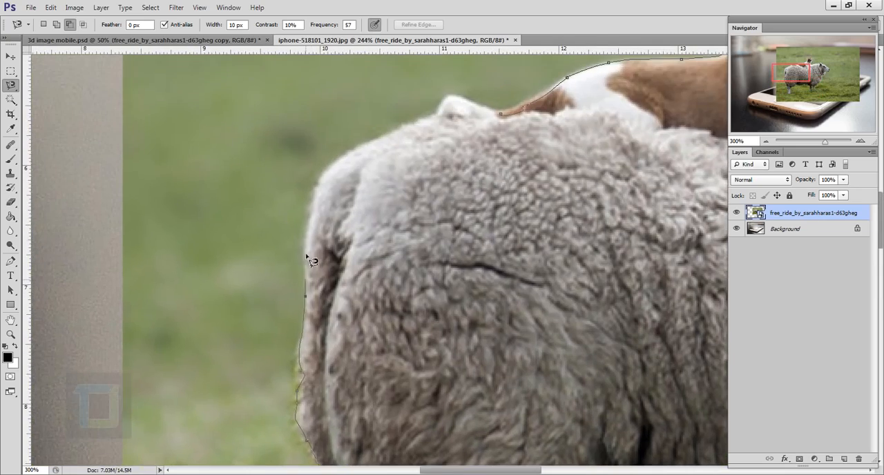
drag(427, 116, 358, 279)
click(463, 274)
scroll(462, 275, down, 3)
scroll(463, 275, down, 5)
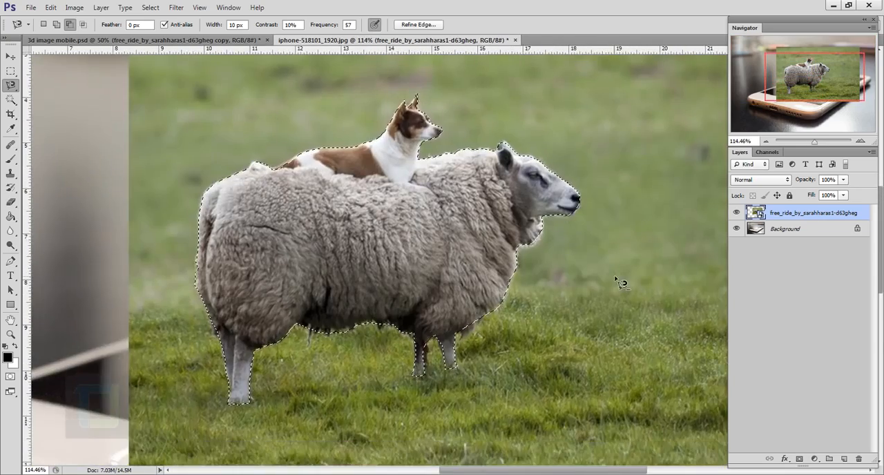
Open Refine Edge for the sheep and dog selection, previewed on a black background.
scroll(621, 282, up, 3)
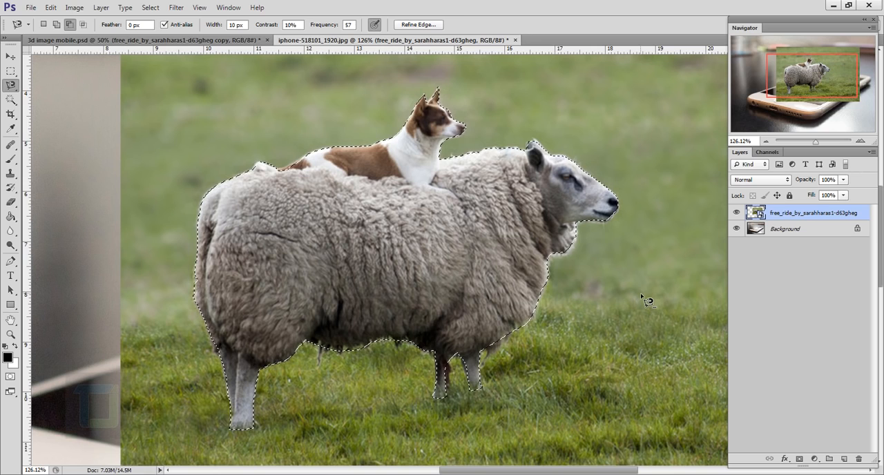
click(417, 25)
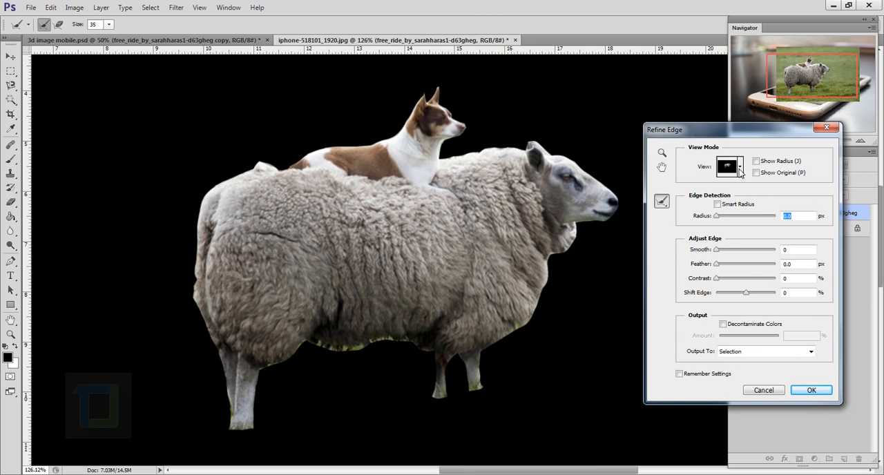
click(740, 170)
click(742, 170)
Reduce the Refine Radius brush to size 6 and refine the edge along the dog's tail and back.
mouse_move(301, 150)
mouse_down()
mouse_move(378, 260)
mouse_move(352, 236)
mouse_up()
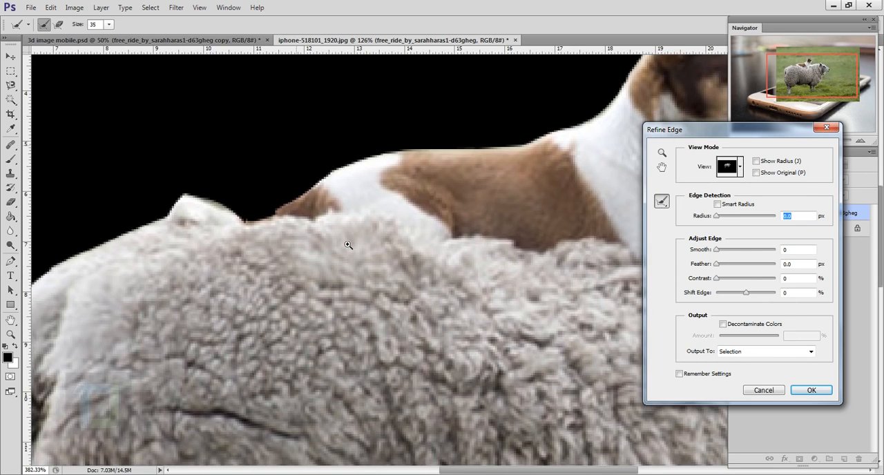
drag(429, 202, 352, 254)
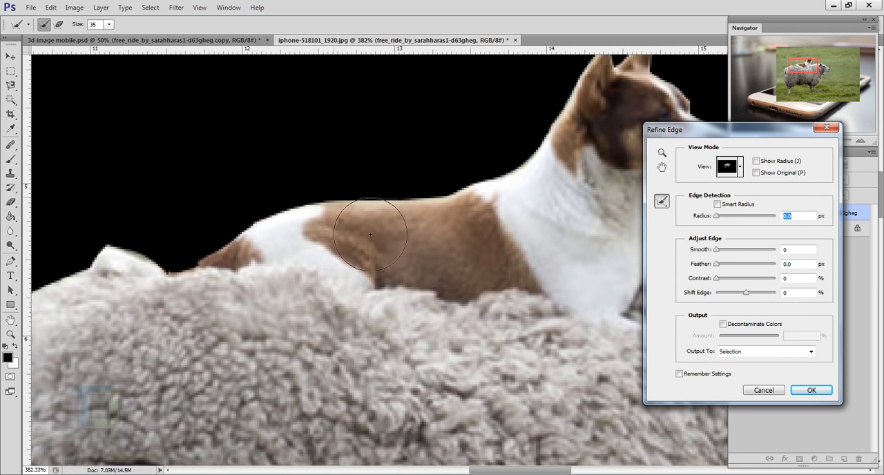
drag(242, 267, 196, 224)
key([)
key([)
key([)
key([)
key([)
key([)
key([)
key([)
key([)
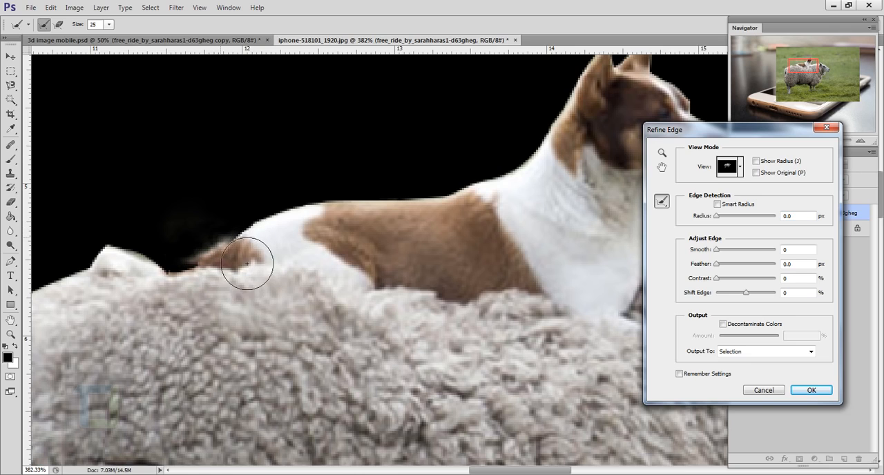
mouse_move(249, 232)
mouse_down()
mouse_move(191, 280)
mouse_move(207, 259)
mouse_move(285, 214)
mouse_move(449, 198)
mouse_move(516, 178)
mouse_move(559, 135)
mouse_up()
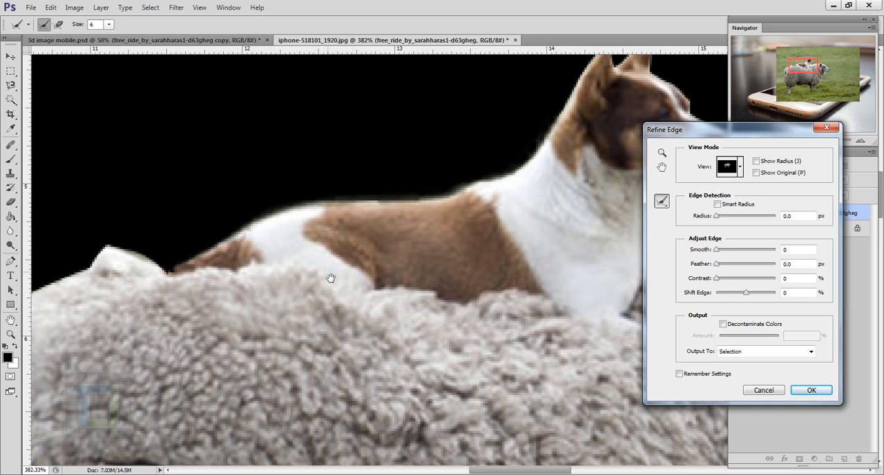
Refine the selection edges around the dog's head and along the sheep's wool with the Refine Radius brush.
drag(330, 278, 487, 220)
mouse_move(333, 226)
mouse_down()
mouse_move(316, 206)
mouse_move(269, 190)
mouse_move(197, 239)
mouse_move(158, 251)
mouse_move(114, 286)
mouse_move(89, 335)
mouse_up()
drag(198, 269, 160, 276)
mouse_move(490, 233)
mouse_down()
mouse_move(271, 301)
mouse_move(318, 308)
mouse_move(308, 310)
mouse_move(410, 284)
mouse_move(381, 308)
mouse_move(412, 284)
mouse_move(545, 283)
mouse_move(554, 266)
mouse_move(581, 263)
mouse_move(613, 292)
mouse_up()
mouse_move(649, 307)
mouse_down()
mouse_move(397, 269)
mouse_move(576, 428)
mouse_move(573, 287)
mouse_up()
mouse_move(562, 303)
mouse_down()
mouse_move(444, 320)
mouse_move(495, 215)
mouse_up()
mouse_move(501, 230)
mouse_down()
mouse_move(406, 422)
mouse_move(465, 214)
mouse_up()
drag(470, 183, 308, 374)
mouse_move(409, 333)
mouse_down()
mouse_move(461, 282)
mouse_move(550, 227)
mouse_up()
mouse_move(503, 223)
mouse_down()
mouse_move(416, 337)
mouse_move(424, 289)
mouse_up()
drag(403, 258, 335, 215)
mouse_move(90, 216)
mouse_down()
mouse_move(458, 278)
mouse_move(253, 302)
mouse_up()
drag(252, 301, 445, 149)
Refine the wool edge along the sheep's rump with the Refine Radius brush at size 10.
key(bracketleft)
key(bracketleft)
key(bracketleft)
drag(300, 243, 190, 293)
drag(172, 119, 363, 396)
mouse_move(345, 394)
mouse_down()
mouse_move(270, 214)
mouse_move(348, 401)
mouse_up()
drag(354, 370, 372, 365)
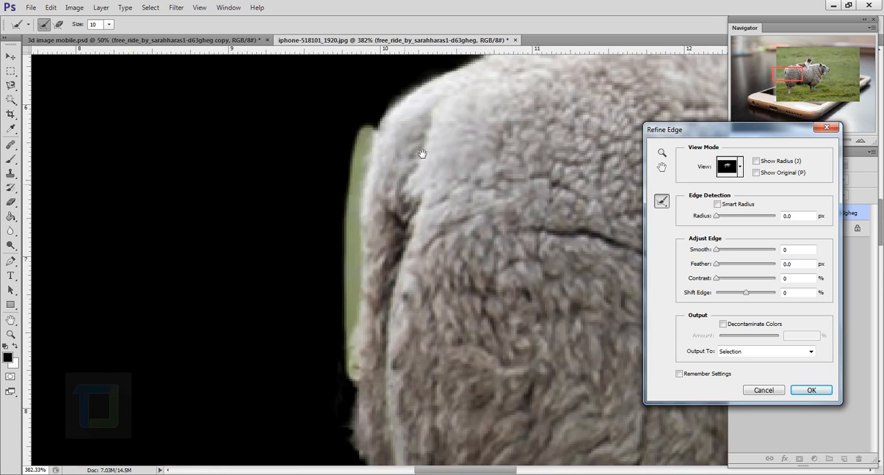
Refine the selection edge along the sheep's belly and legs with the Refine Radius brush.
key(ctrl+minus)
key(ctrl+minus)
key(ctrl+minus)
drag(499, 278, 400, 258)
key(ctrl+plus)
key(ctrl+plus)
drag(356, 442, 241, 288)
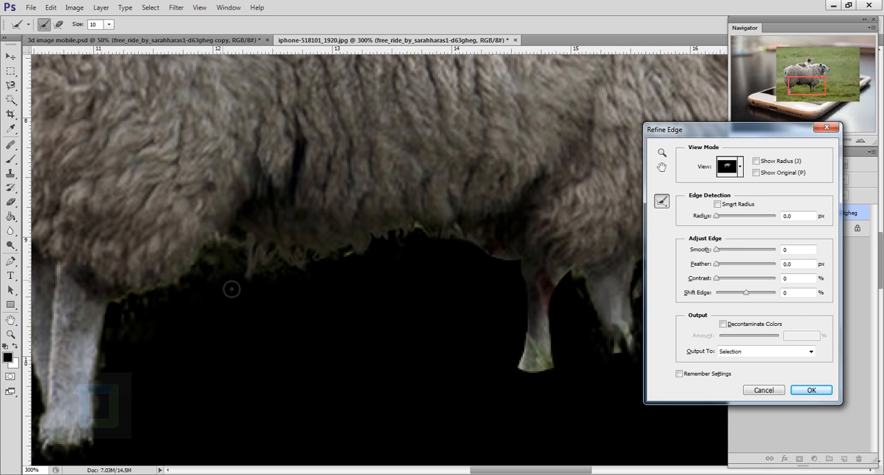
Erase excess edge refinements below the sheep's belly and apply Refine Edge with output to Selection.
key(alt)
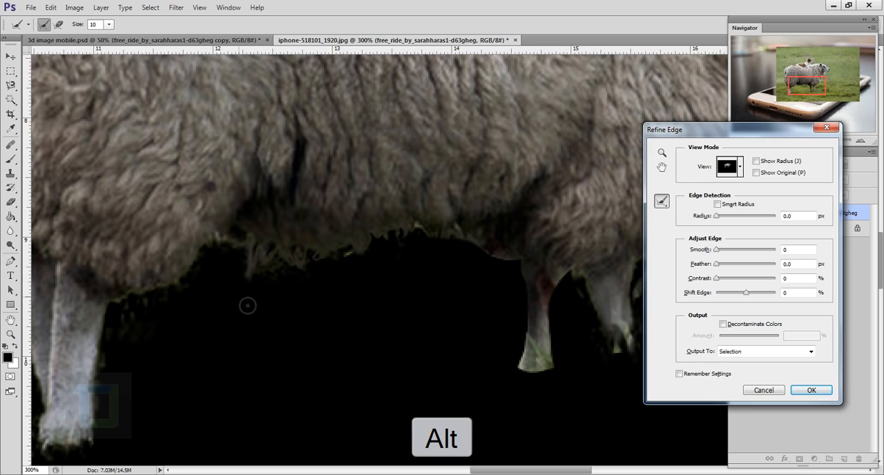
mouse_move(216, 243)
mouse_down()
mouse_move(199, 270)
mouse_move(216, 250)
mouse_move(238, 246)
mouse_up()
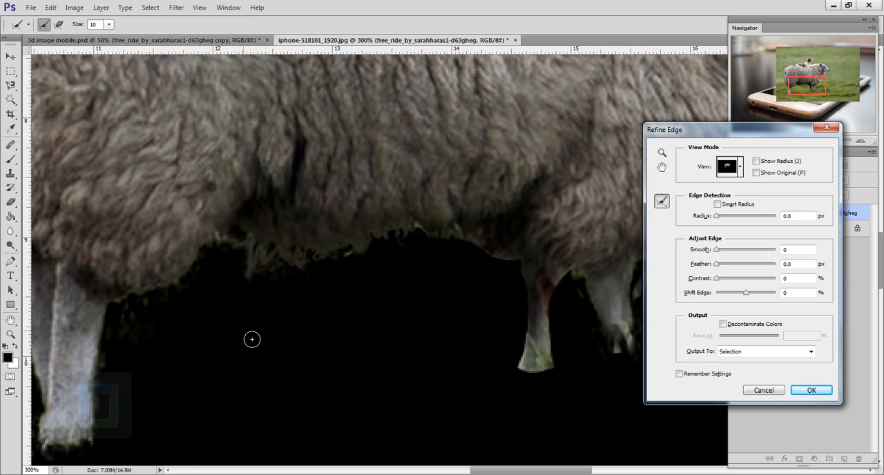
key(alt)
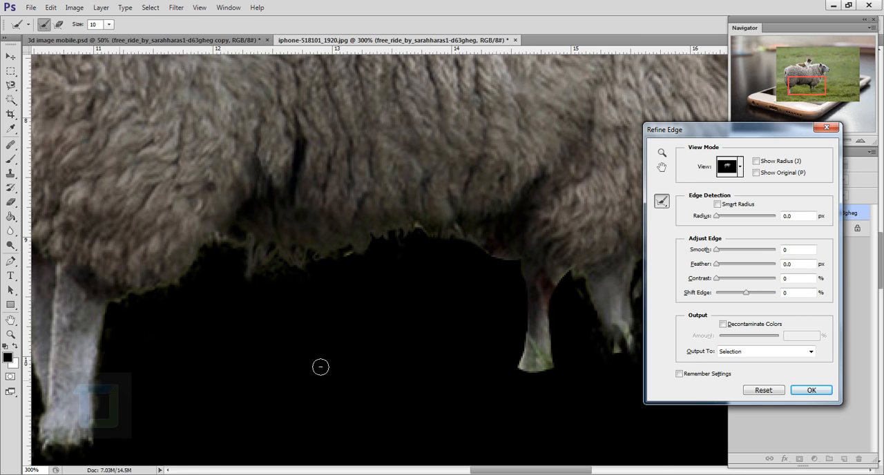
key(ctrl+0)
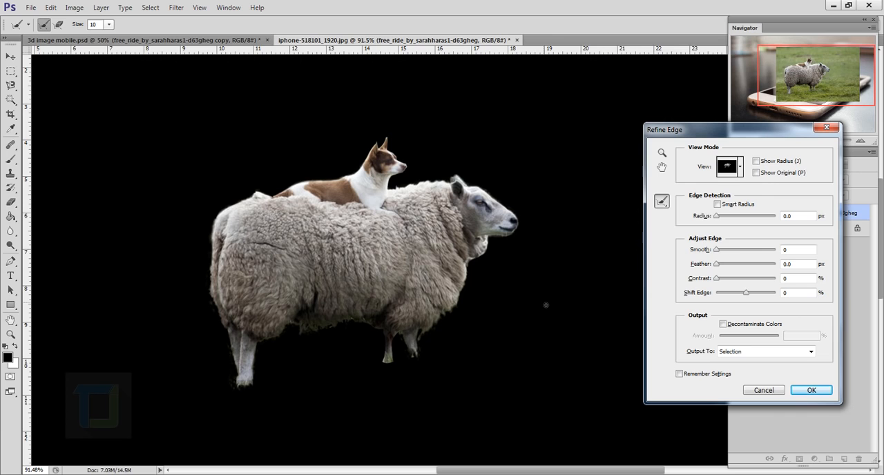
click(811, 392)
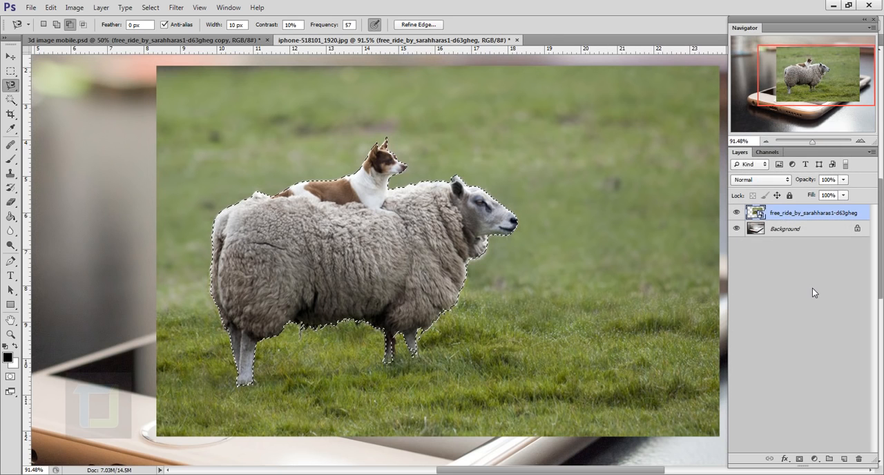
Add a layer mask from the selection to the sheep layer and duplicate the masked layer.
click(800, 460)
key(ctrl+0)
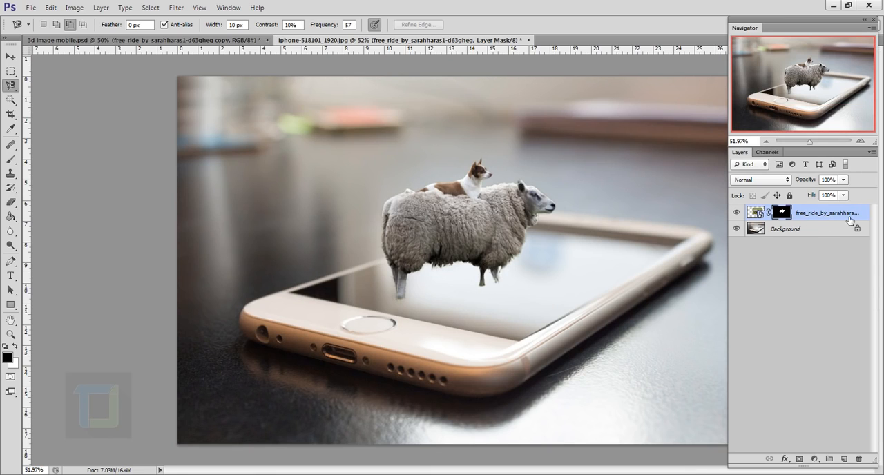
key(ctrl+j)
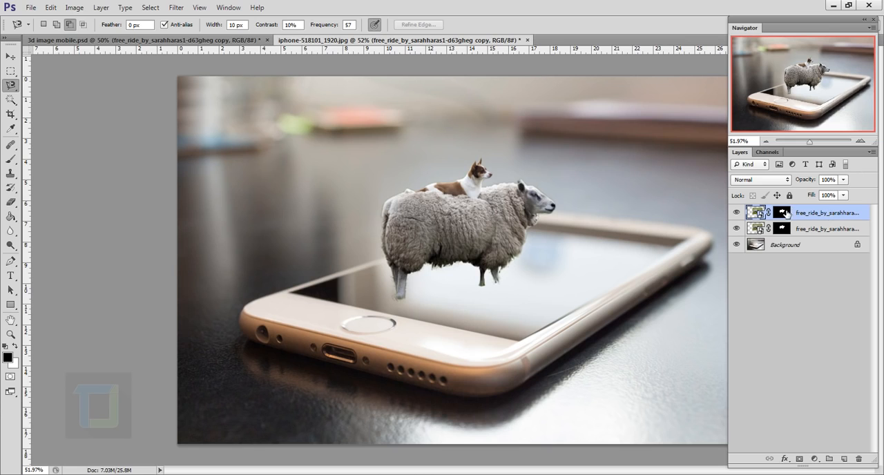
Hide the lower sheep layer and invert the layer mask of the top sheep layer.
click(786, 214)
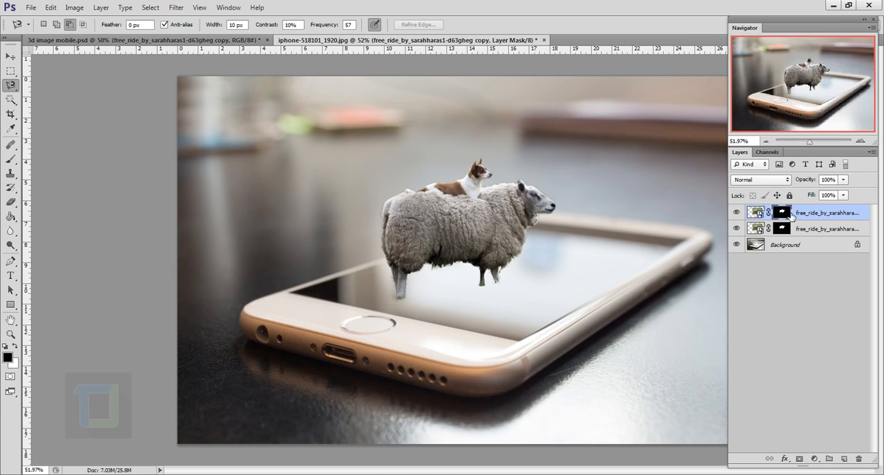
click(736, 228)
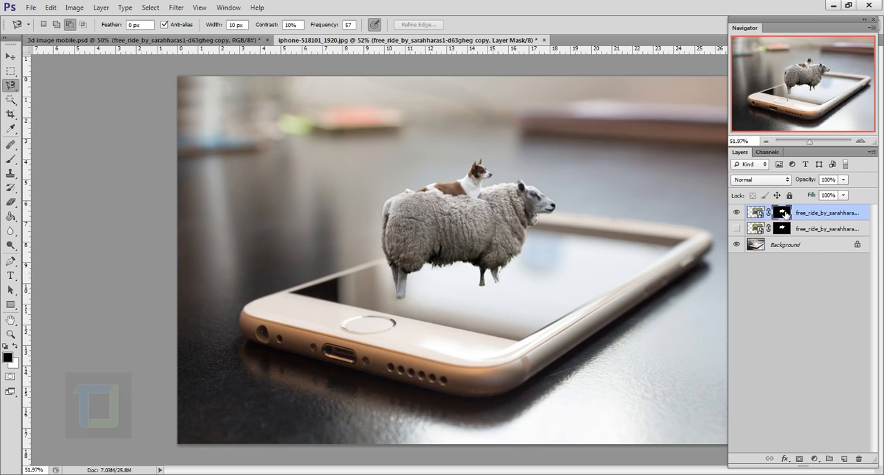
key(ctrl+i)
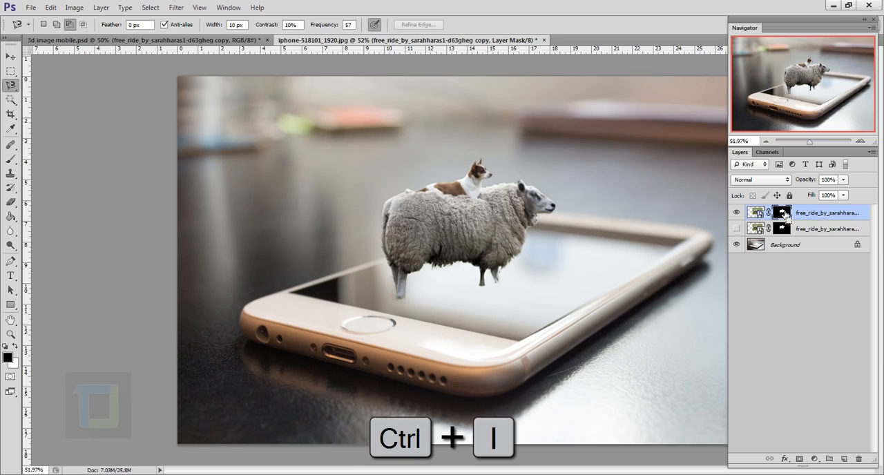
Toggle the visibility of the two sheep layers to compare their masked areas.
click(736, 228)
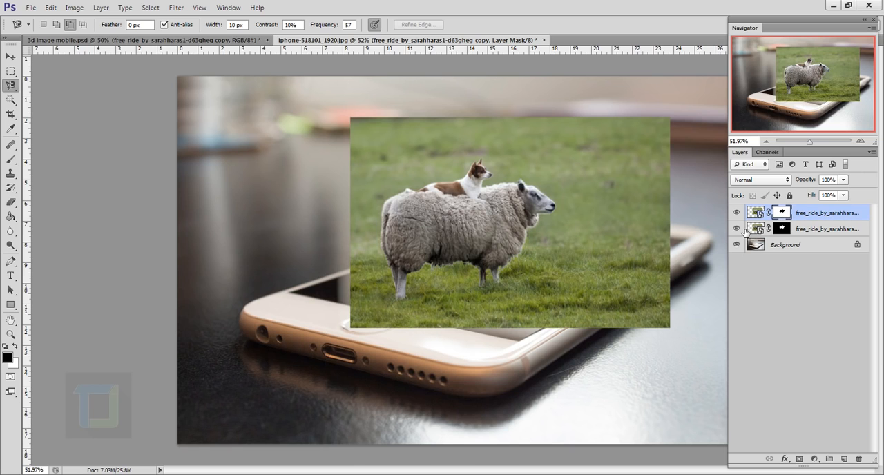
click(737, 228)
click(737, 229)
click(737, 213)
click(737, 213)
key(ctrl+0)
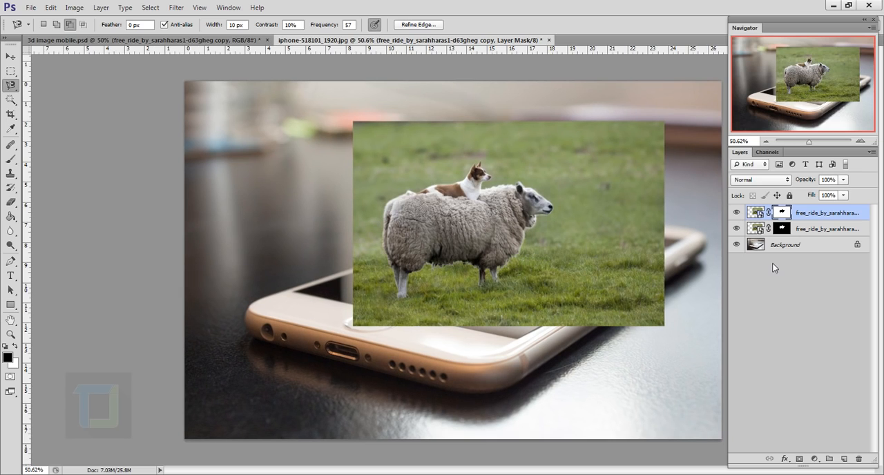
Hide both sheep layers and outline the phone's display with a Polygonal Lasso selection.
click(737, 228)
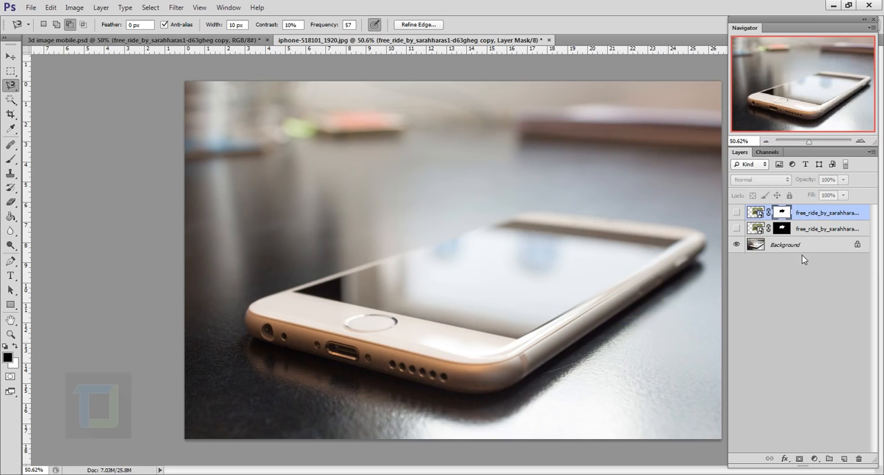
right_click(10, 85)
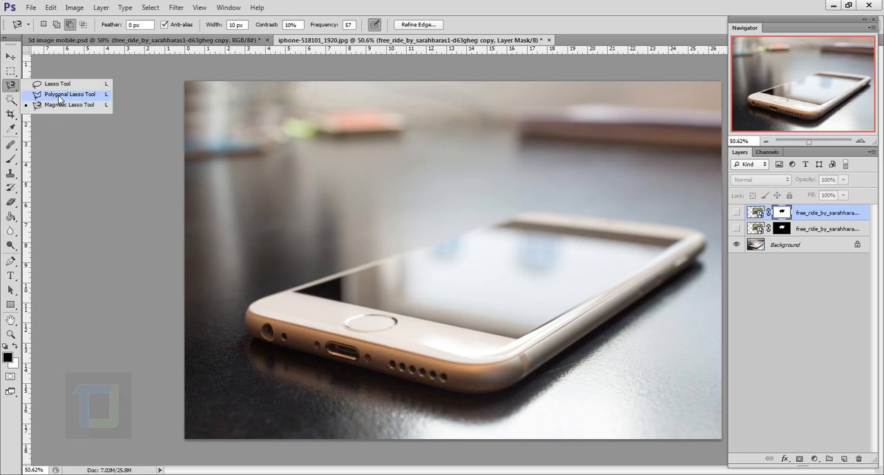
click(59, 95)
scroll(586, 302, up, 3)
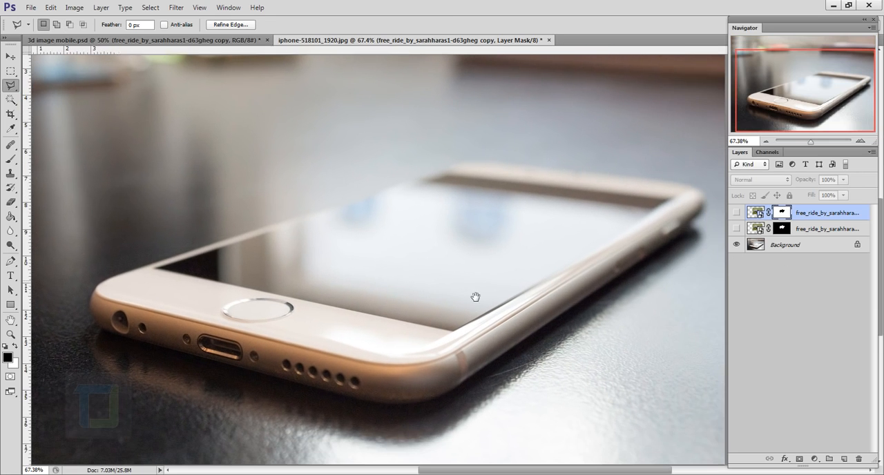
click(454, 330)
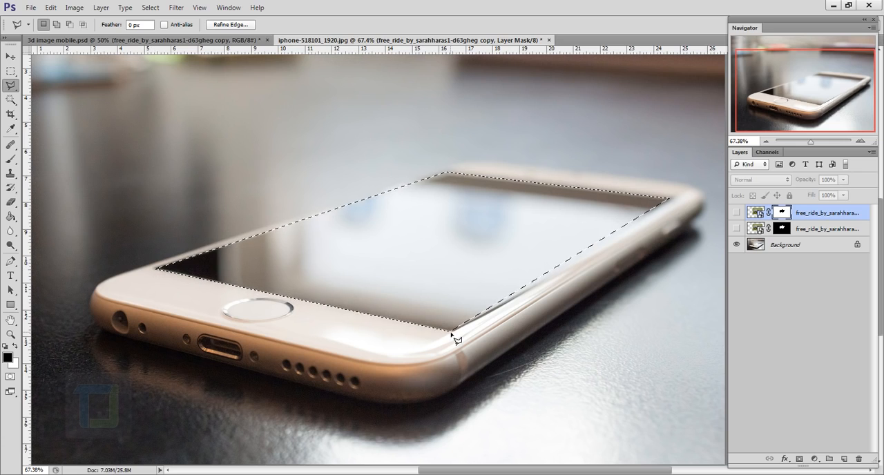
Show the top sheep layer and paint white on its mask inside the display selection with a 200 px brush to restore the sheep's lower body.
click(737, 213)
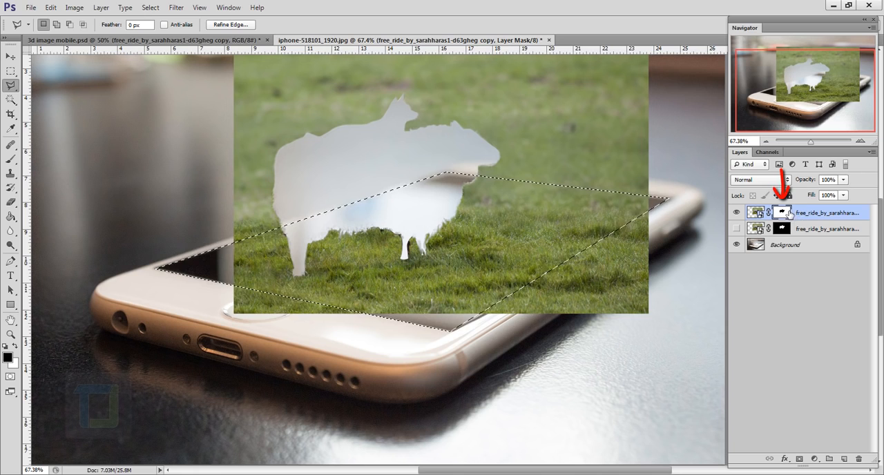
click(11, 187)
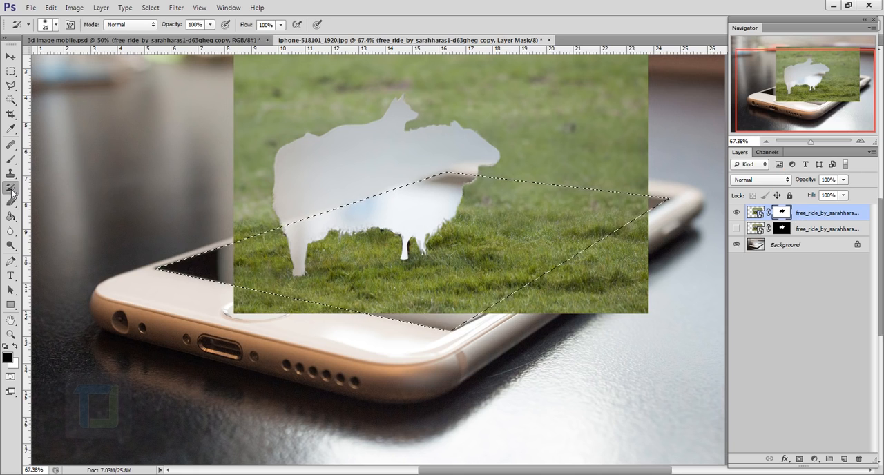
click(11, 161)
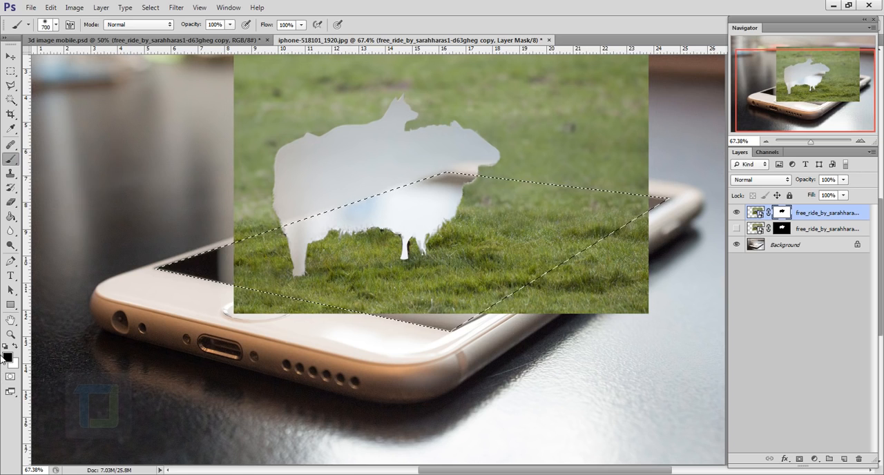
click(15, 346)
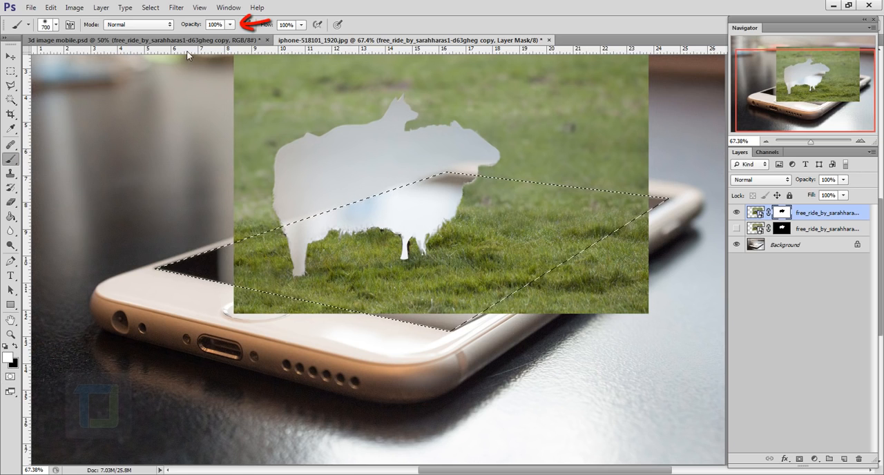
key(bracketleft)
key(bracketleft)
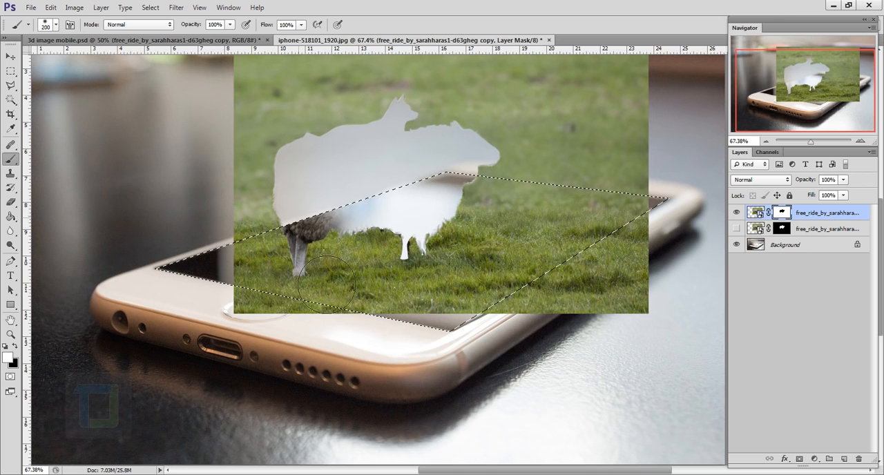
drag(311, 289, 507, 200)
Invert the selection and paint black on the top layer's mask to hide the grass photo outside the phone's display.
scroll(448, 248, down, 2)
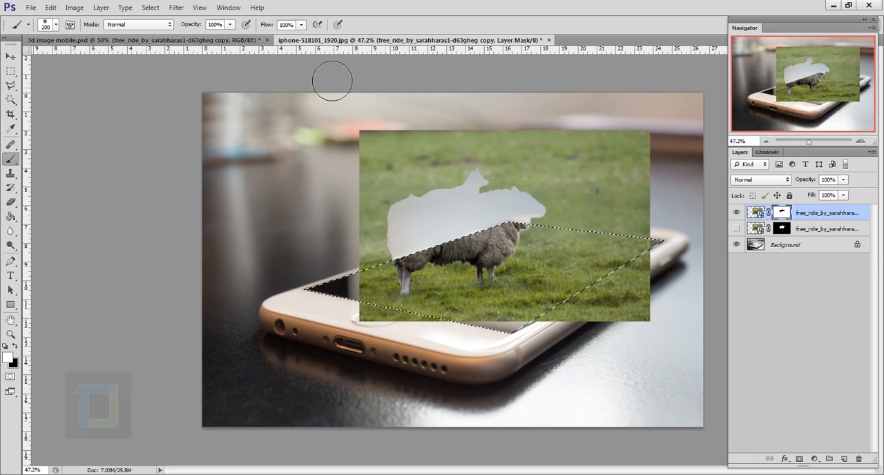
click(154, 8)
click(163, 51)
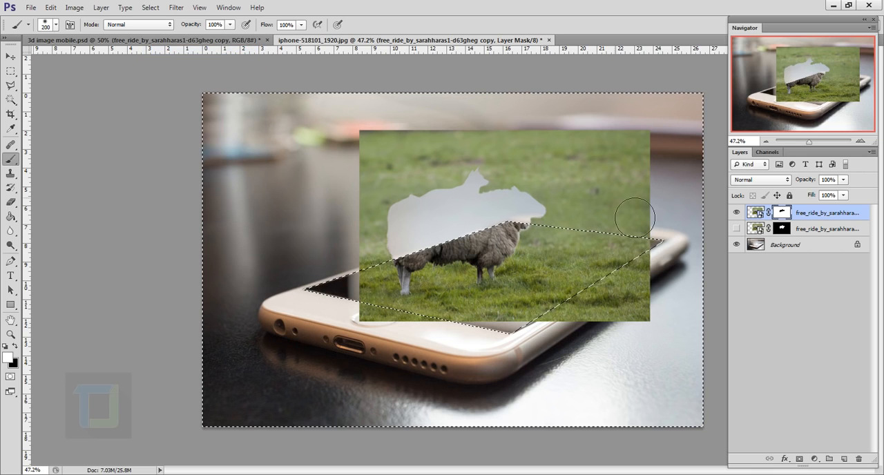
click(14, 347)
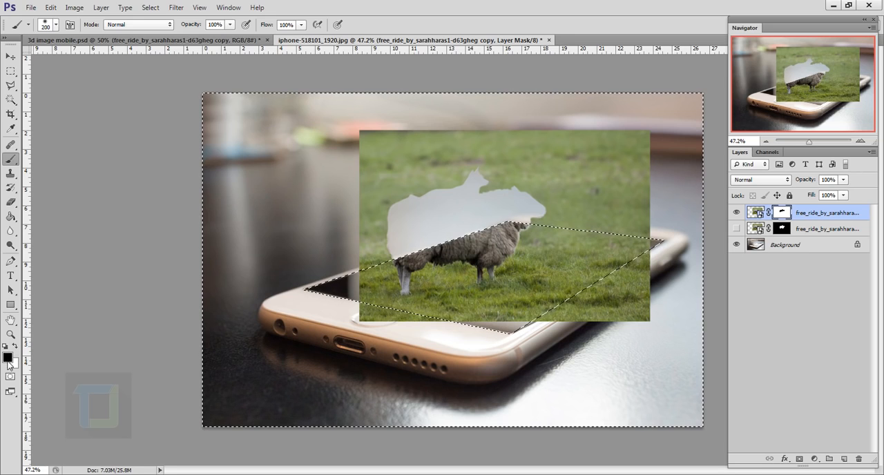
mouse_move(415, 148)
mouse_down()
mouse_move(380, 166)
mouse_move(477, 149)
mouse_up()
mouse_move(330, 130)
mouse_down()
mouse_move(500, 143)
mouse_move(438, 177)
mouse_move(617, 183)
mouse_move(567, 193)
mouse_move(674, 166)
mouse_move(692, 174)
mouse_move(638, 221)
mouse_move(574, 368)
mouse_move(555, 385)
mouse_move(392, 395)
mouse_move(408, 280)
mouse_up()
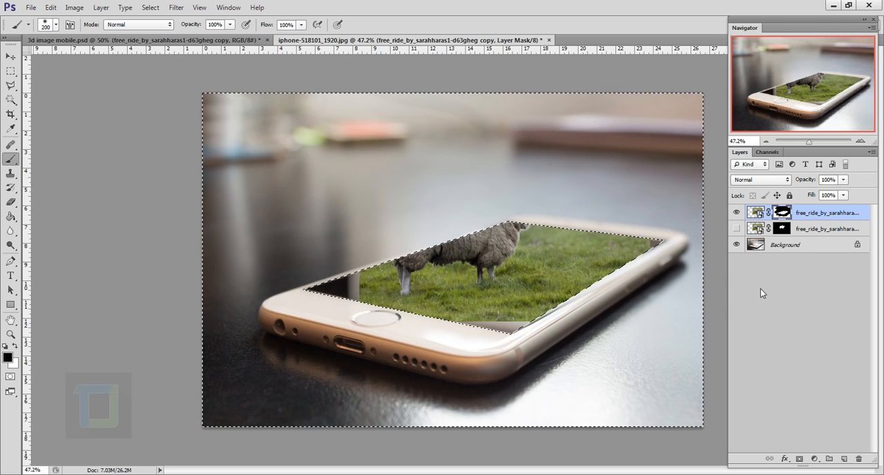
Deselect the area and turn the lower sheep layer's visibility back on.
click(151, 8)
click(160, 30)
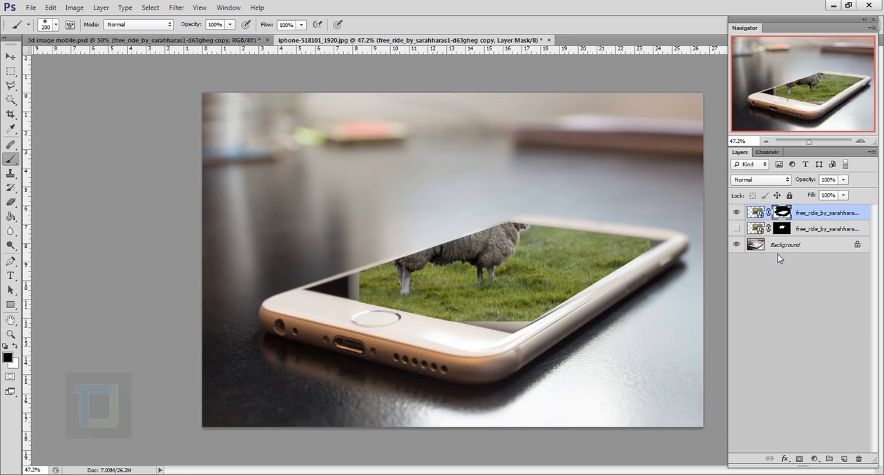
click(736, 228)
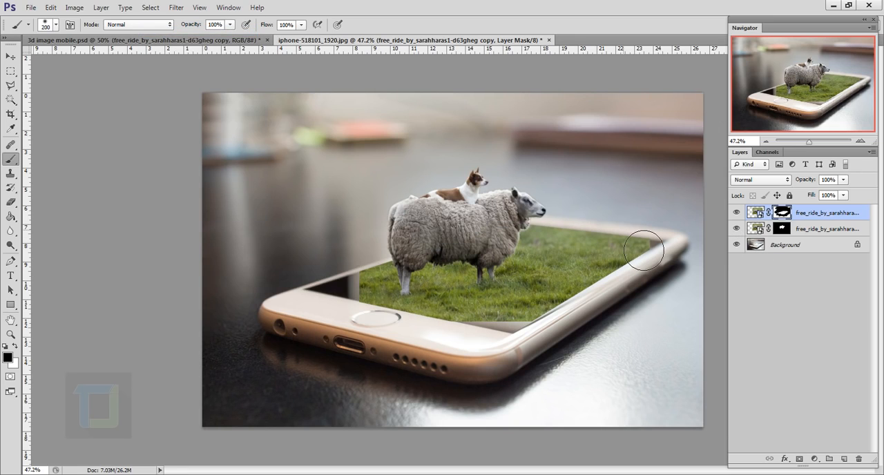
Target the top sheep layer's image instead of its mask and rasterize the layer.
scroll(276, 290, up, 3)
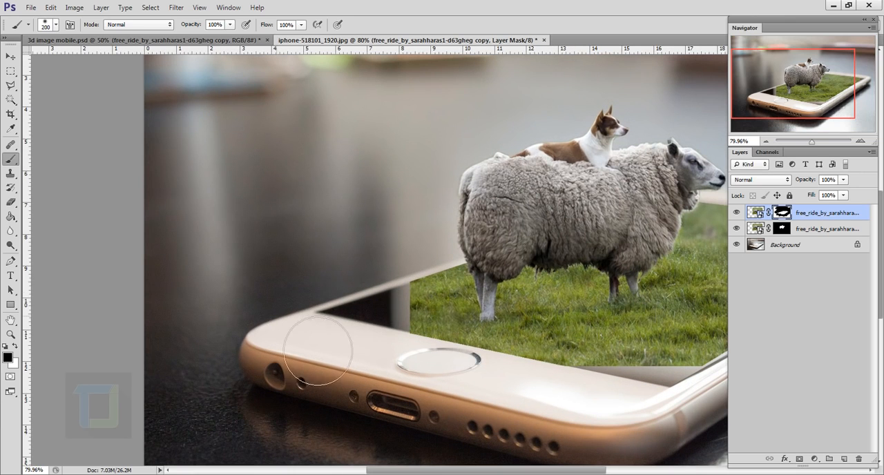
drag(340, 193, 271, 261)
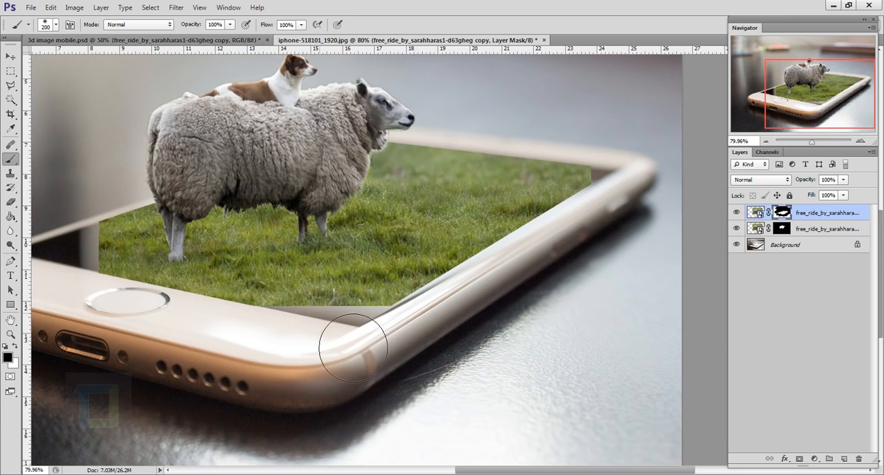
drag(242, 233, 513, 197)
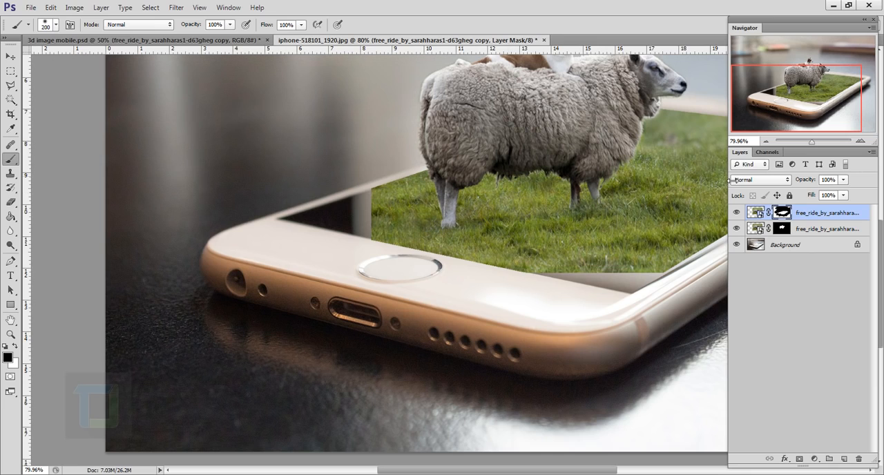
click(757, 214)
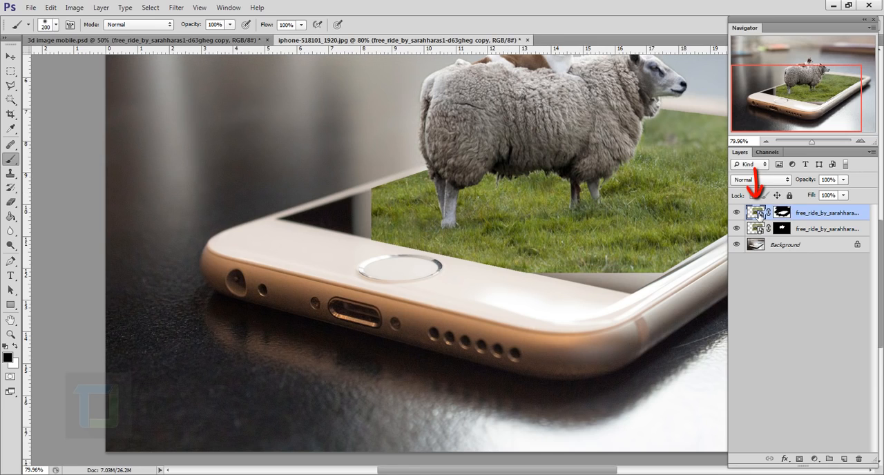
drag(509, 218, 387, 269)
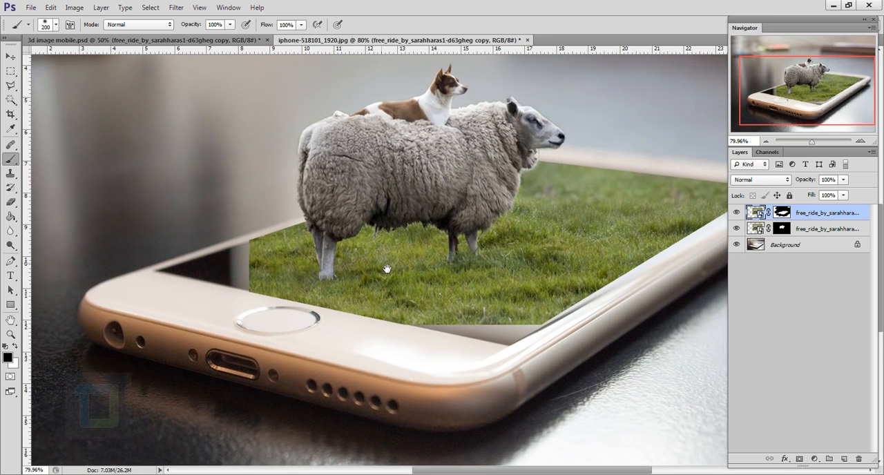
right_click(841, 220)
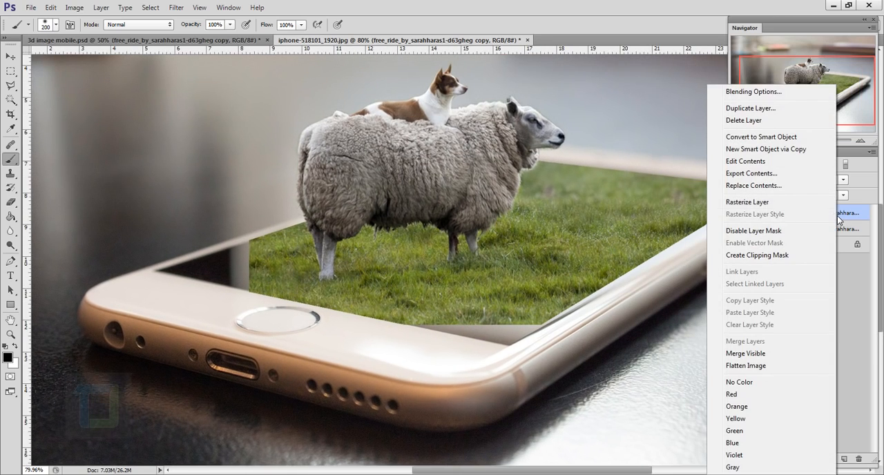
click(746, 203)
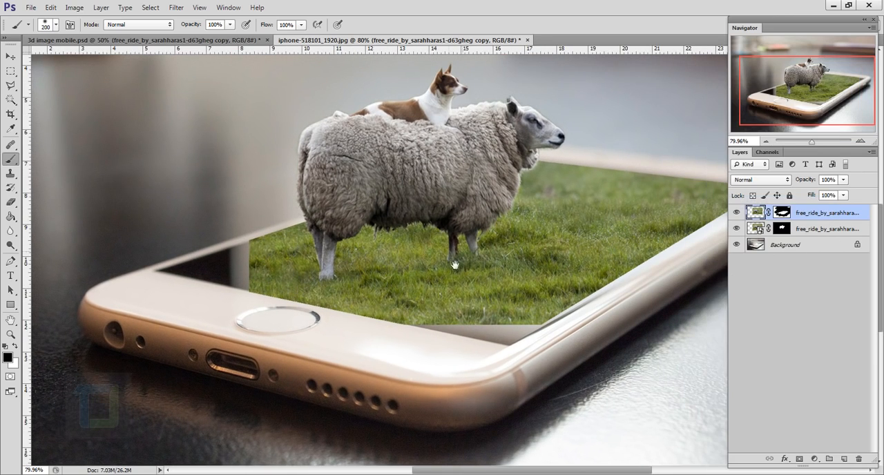
Select the display's uncovered left corner and the adjoining grass edge with the Polygonal Lasso.
drag(449, 272, 464, 230)
mouse_move(11, 86)
mouse_down()
mouse_move(41, 84)
mouse_move(54, 98)
mouse_up()
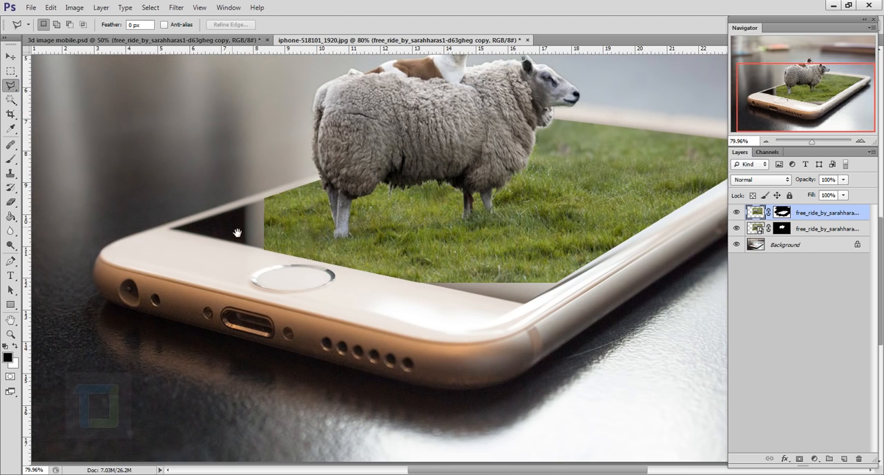
drag(238, 232, 269, 225)
click(193, 203)
click(305, 165)
click(322, 217)
click(311, 261)
click(236, 263)
click(169, 221)
click(193, 203)
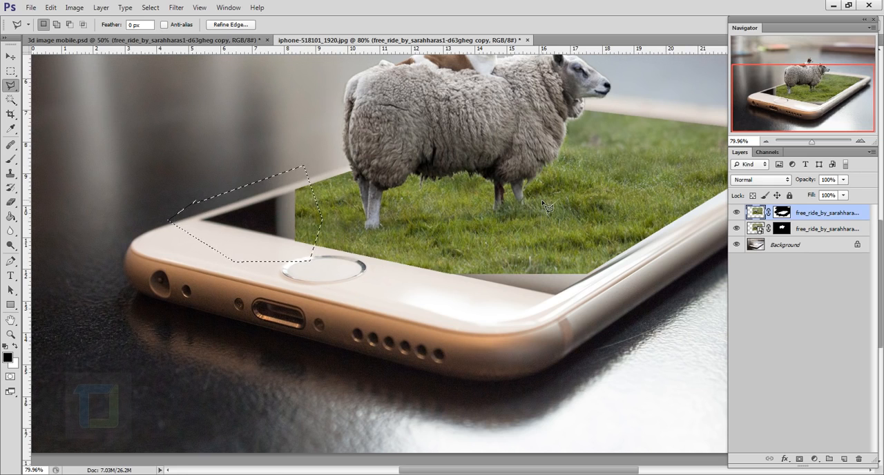
Fill the selected left corner of the display using Content-Aware and deselect it.
key(shift+BackSpace)
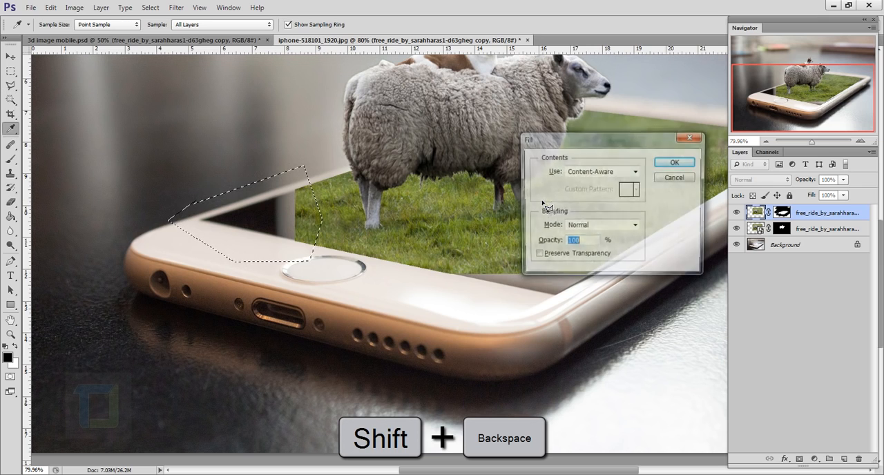
click(584, 173)
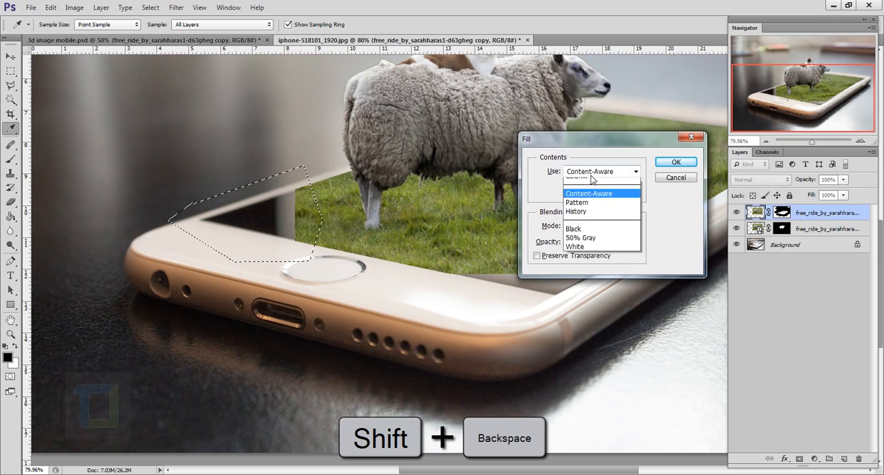
click(576, 218)
click(690, 169)
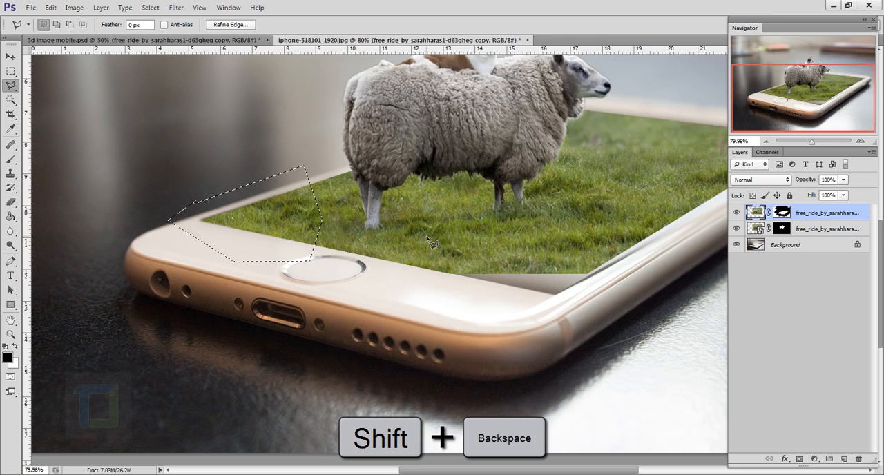
drag(409, 246, 334, 239)
key(ctrl+d)
Select the uncovered front corner of the display with the Polygonal Lasso and fill it using Content-Aware at 100% opacity.
click(339, 273)
click(397, 231)
click(540, 237)
click(560, 297)
click(484, 324)
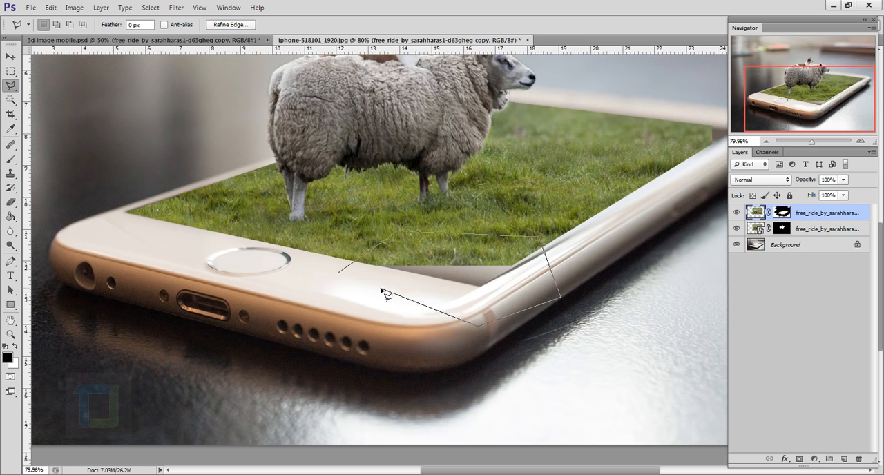
key(Return)
key(shift+BackSpace)
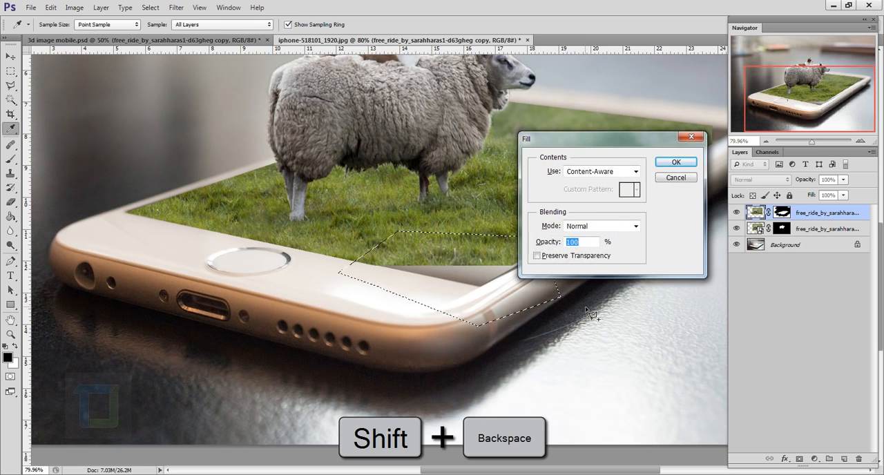
key(Return)
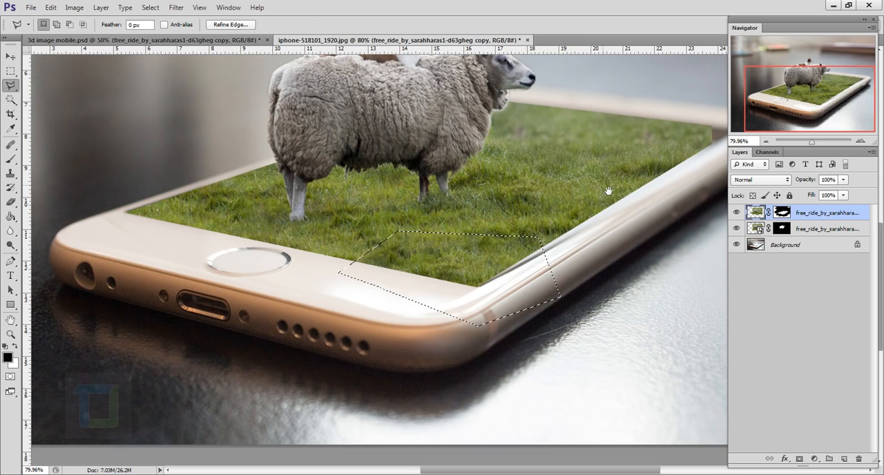
Select the uncovered far right corner of the display with the Polygonal Lasso, fill it using Content-Aware and deselect it.
drag(607, 192, 444, 294)
drag(558, 231, 497, 231)
click(482, 223)
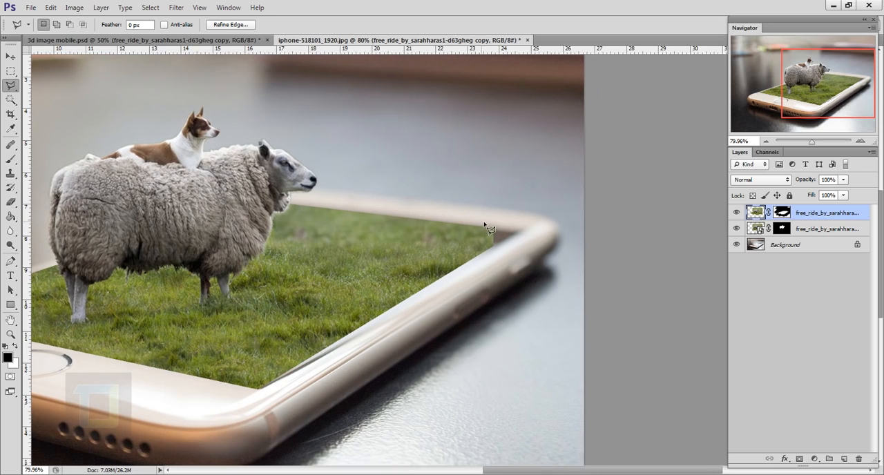
click(471, 277)
click(530, 243)
click(519, 214)
click(489, 215)
click(482, 222)
key(shift+BackSpace)
key(Return)
key(ctrl+d)
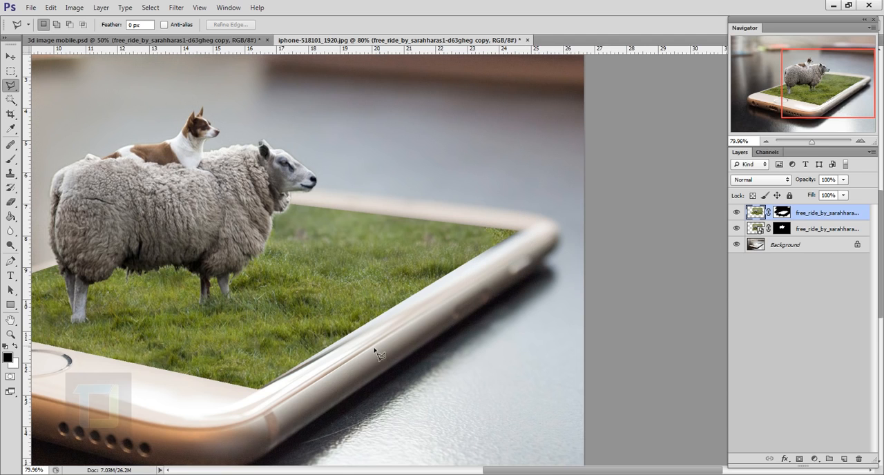
Soften the edges of the top sheep layer's mask with a feather of 3.8 px.
scroll(379, 354, up, 4)
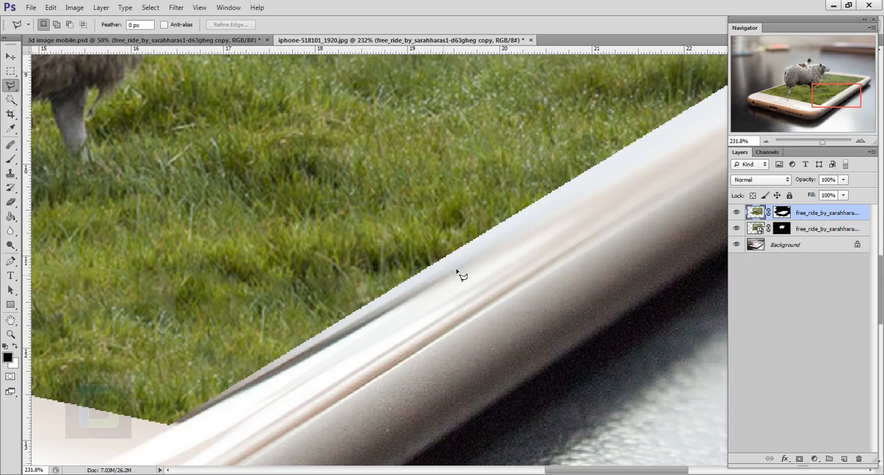
click(784, 214)
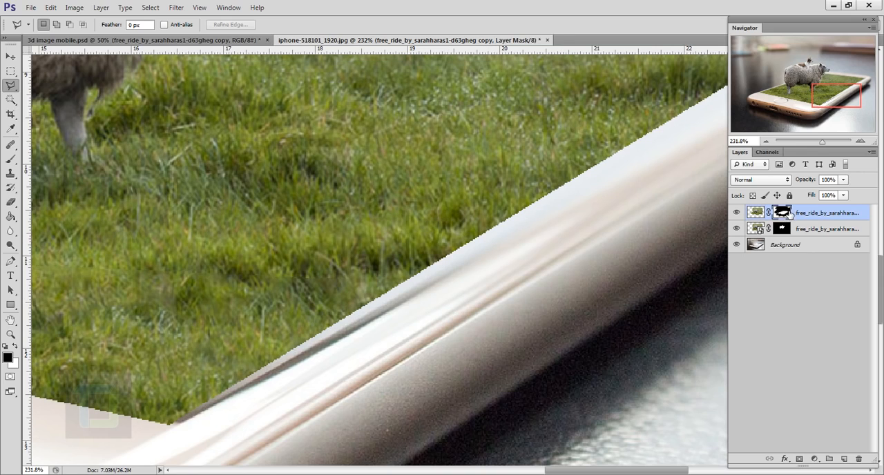
double_click(789, 215)
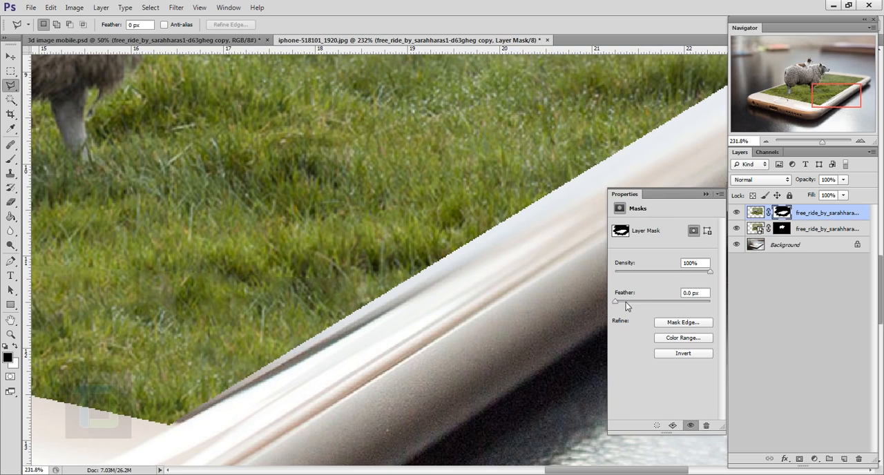
click(627, 302)
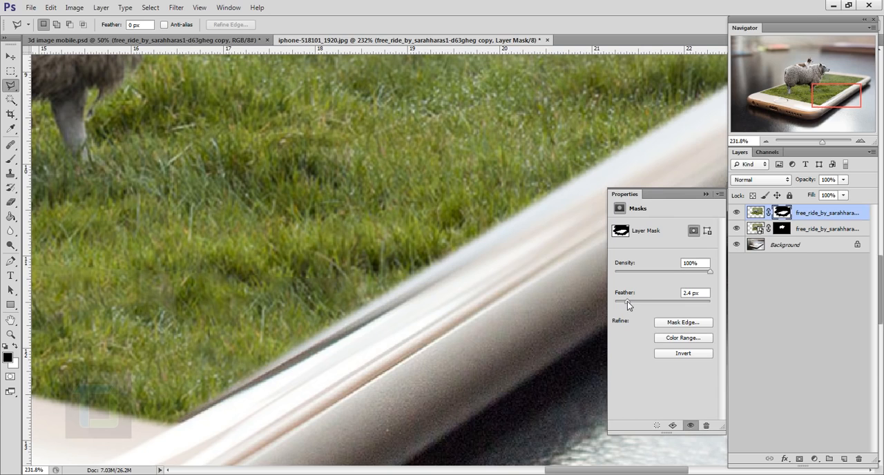
click(641, 302)
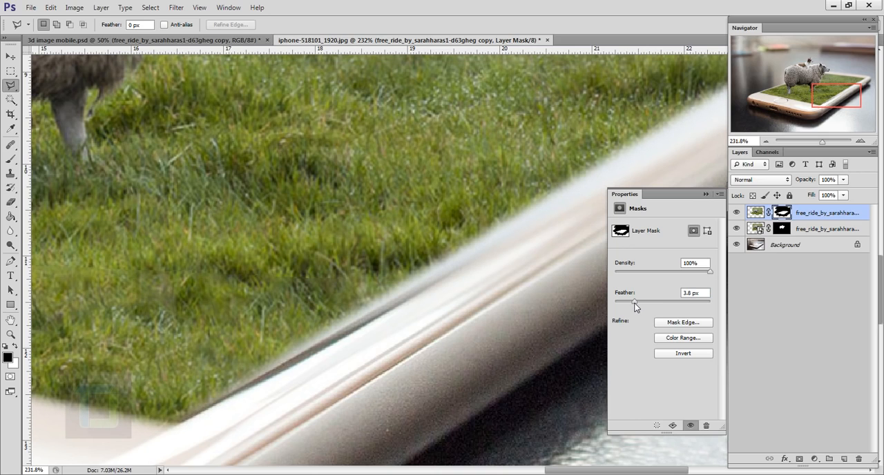
click(706, 196)
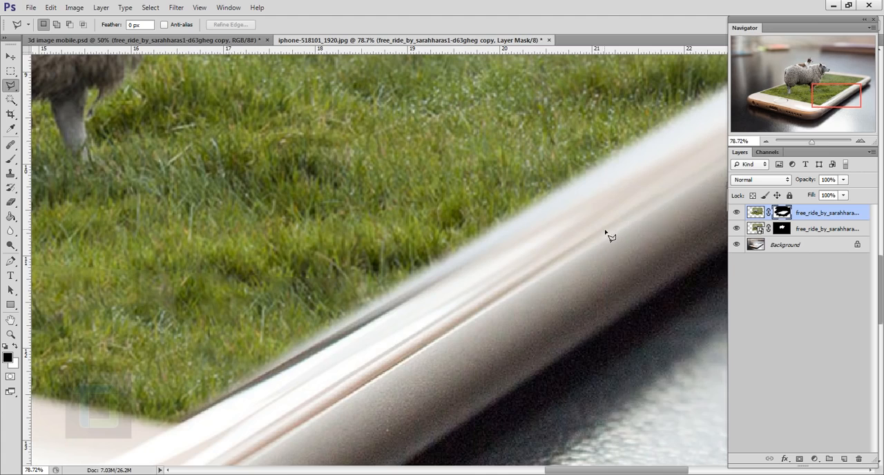
key(ctrl+0)
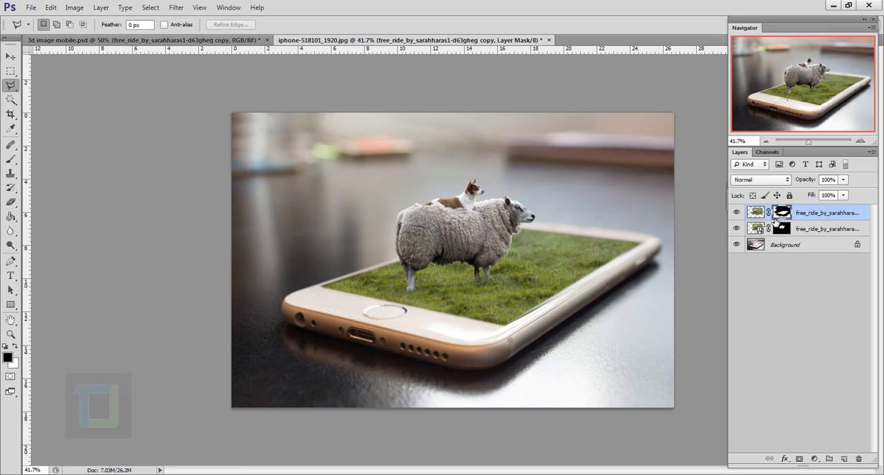
Fill a new layer directly above the Background with black using the Paint Bucket and set its blend mode to Soft Light.
click(808, 247)
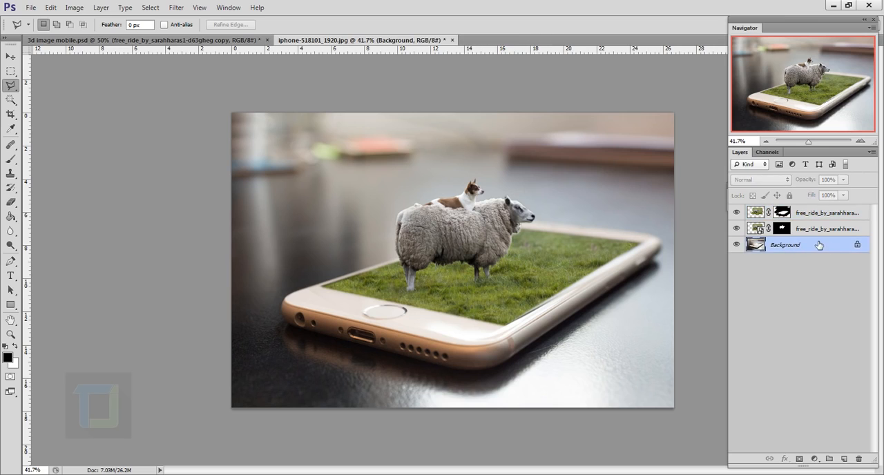
click(844, 459)
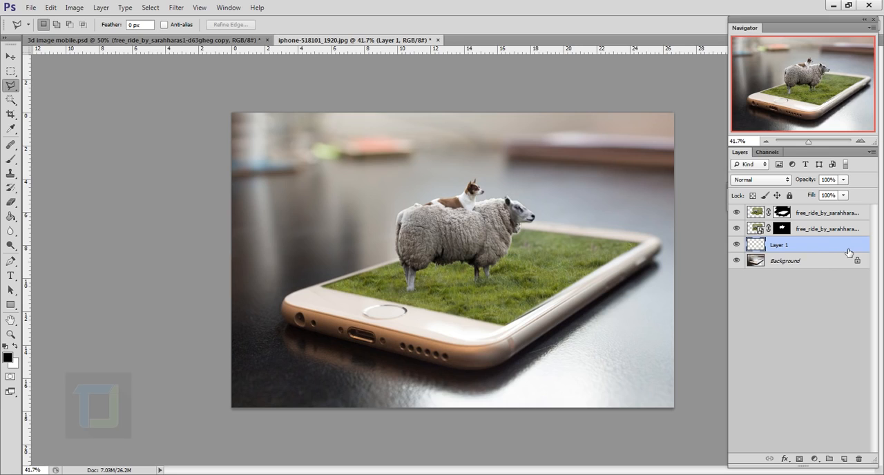
click(10, 217)
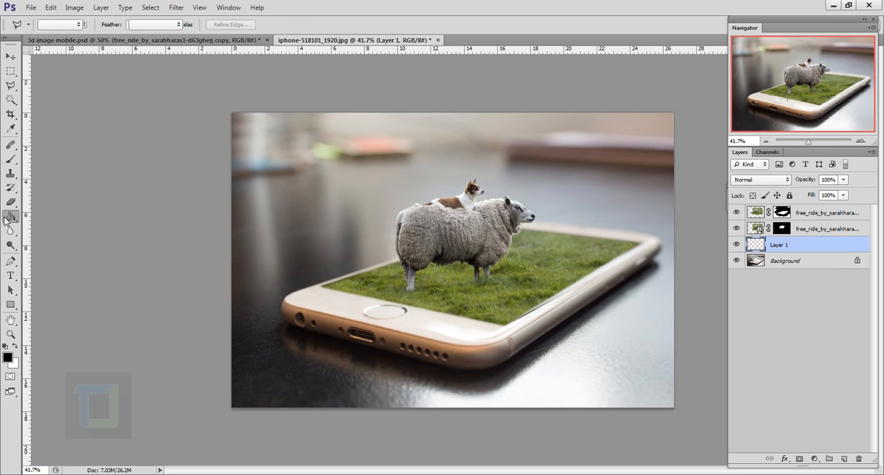
right_click(11, 218)
click(52, 228)
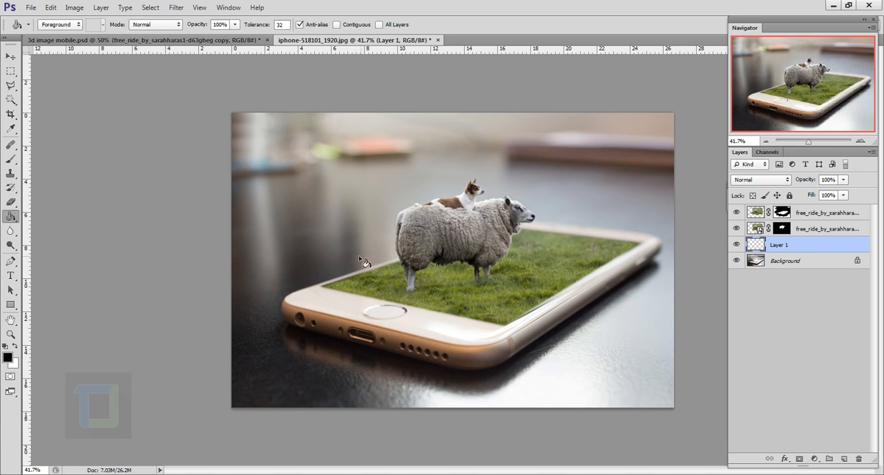
click(337, 243)
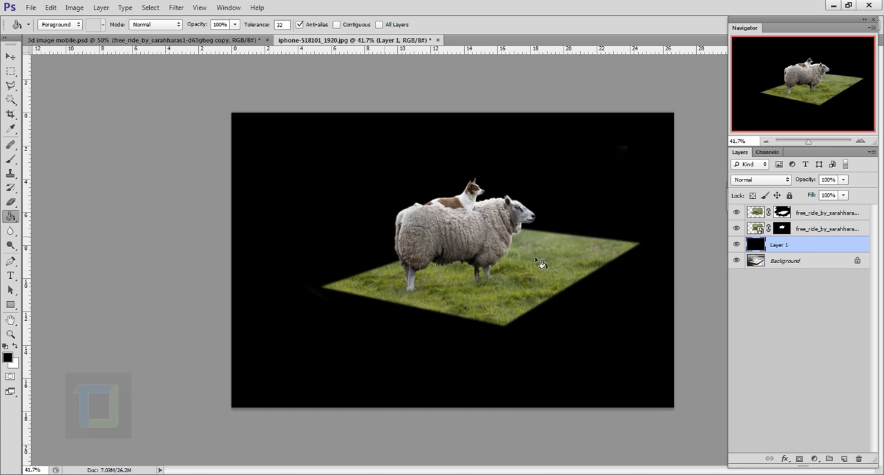
click(761, 180)
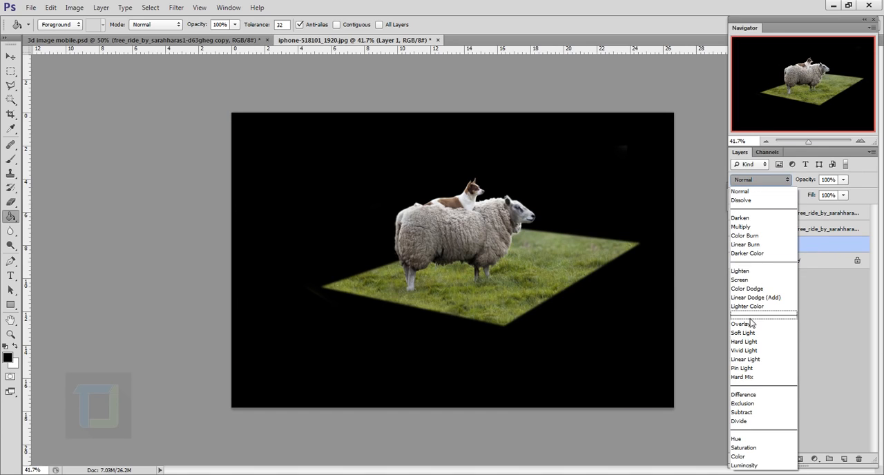
click(747, 329)
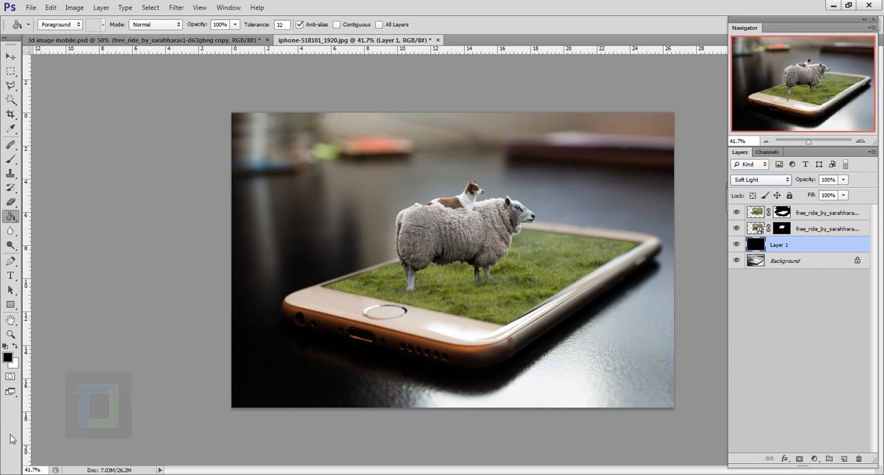
Erase the lower part of the black Soft Light layer with a soft 900 px Eraser and compare the image with and without the layer.
click(11, 206)
right_click(11, 206)
click(11, 206)
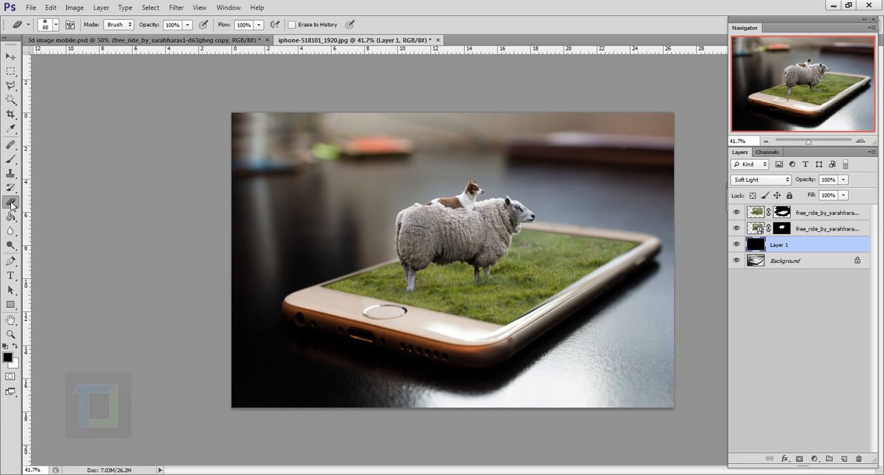
right_click(448, 238)
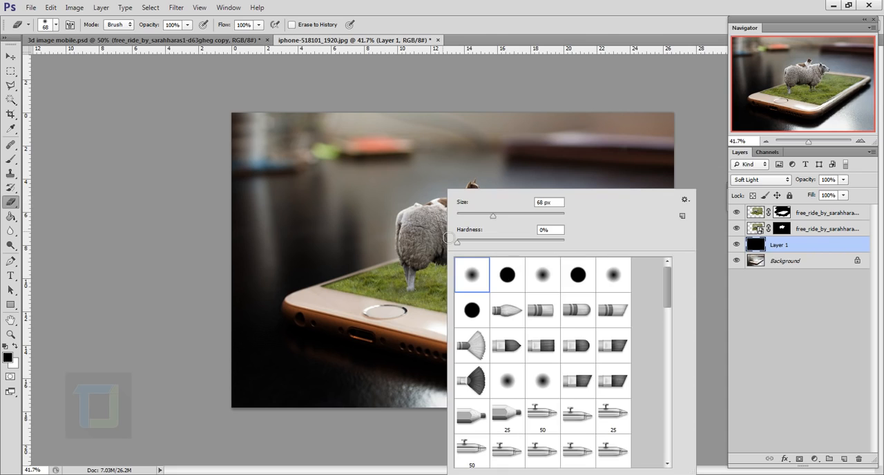
click(786, 247)
key(bracketright)
key(bracketright)
key(bracketright)
key(bracketright)
key(bracketright)
key(bracketright)
key(bracketright)
key(bracketright)
key(bracketright)
key(bracketright)
key(bracketright)
key(bracketright)
key(bracketright)
key(bracketright)
key(bracketright)
key(bracketright)
drag(244, 421, 441, 454)
mouse_move(522, 474)
mouse_down()
mouse_move(750, 474)
mouse_move(296, 474)
mouse_up()
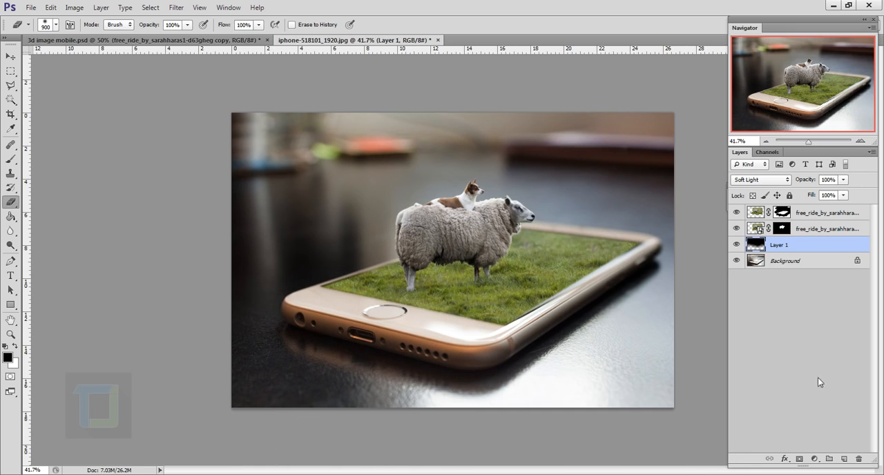
click(739, 244)
click(738, 244)
Add a new layer above all the others and fill it with black using the Paint Bucket.
click(816, 215)
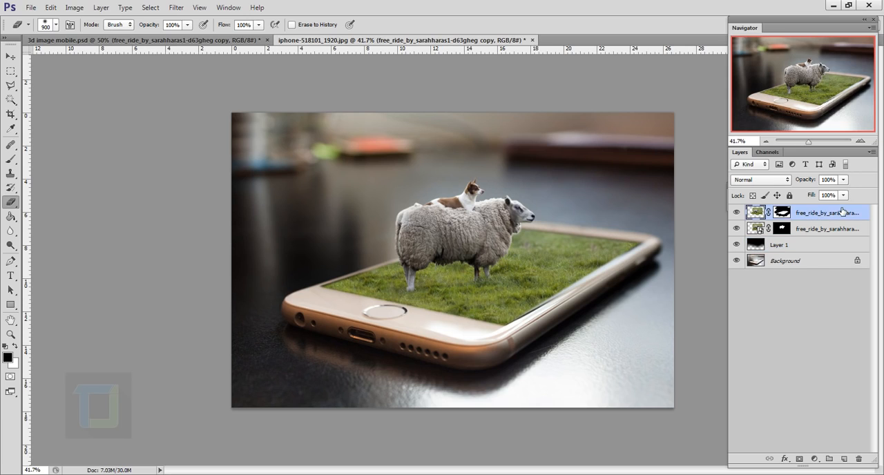
click(844, 459)
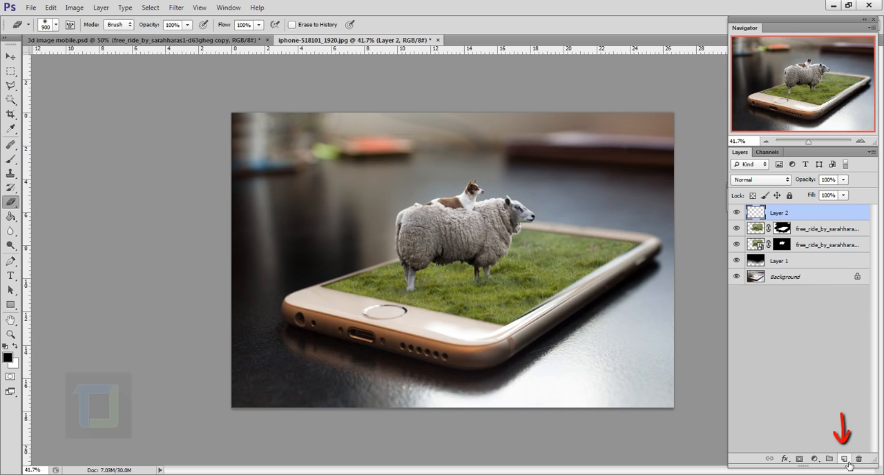
click(11, 216)
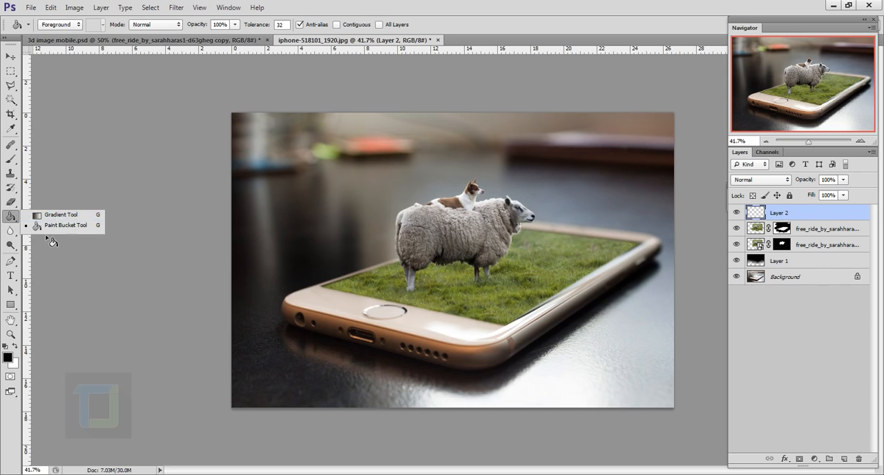
click(395, 271)
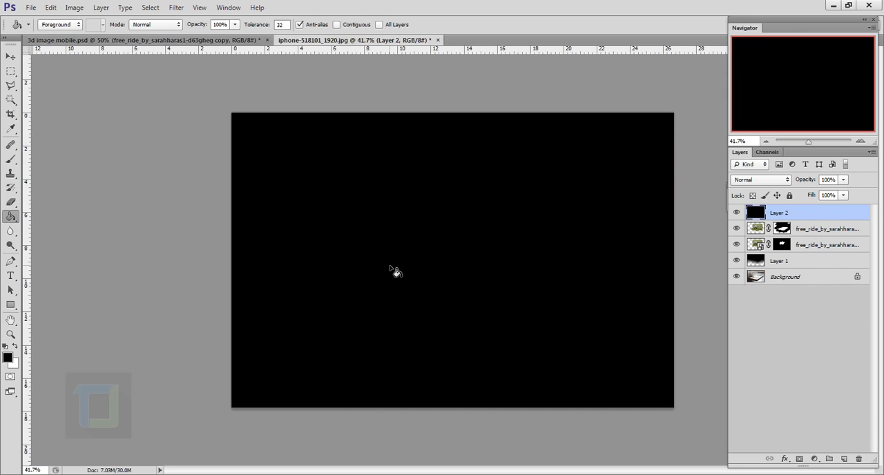
Render a 105mm Prime lens flare at the center of the top black layer with 101% brightness.
click(178, 9)
mouse_move(241, 161)
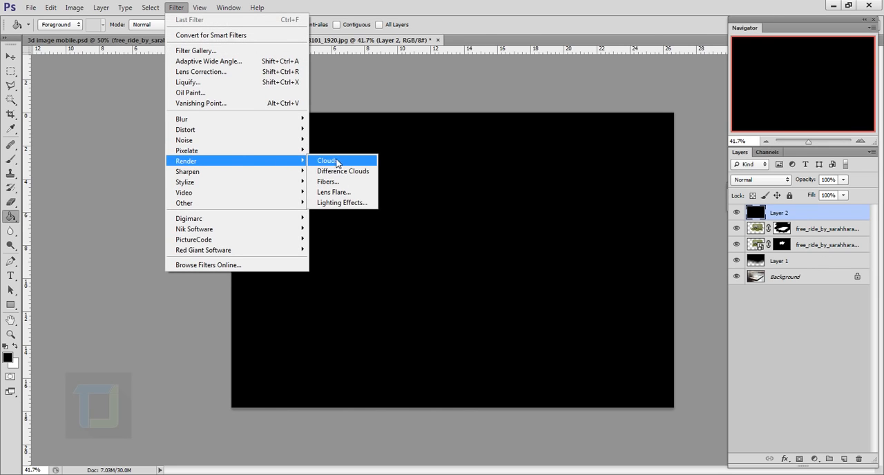
click(340, 198)
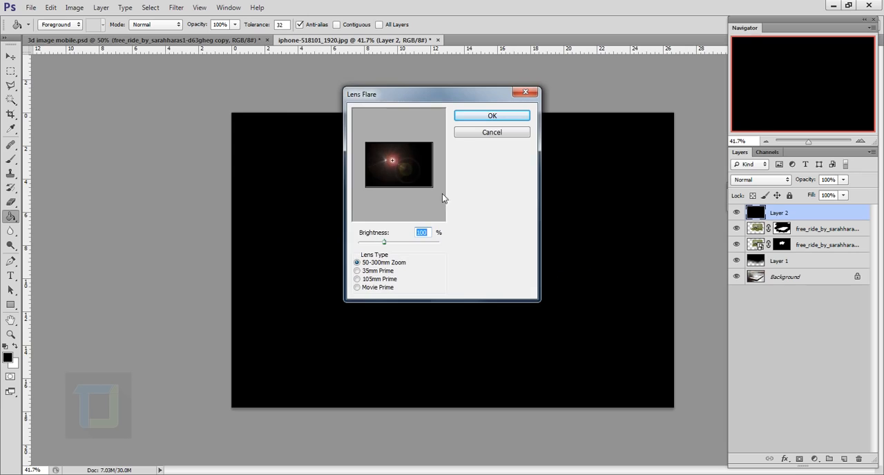
drag(387, 162, 396, 165)
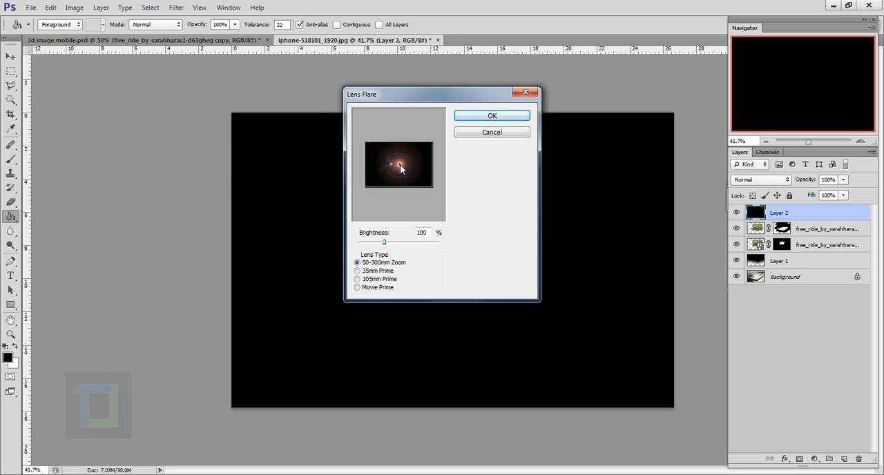
click(358, 279)
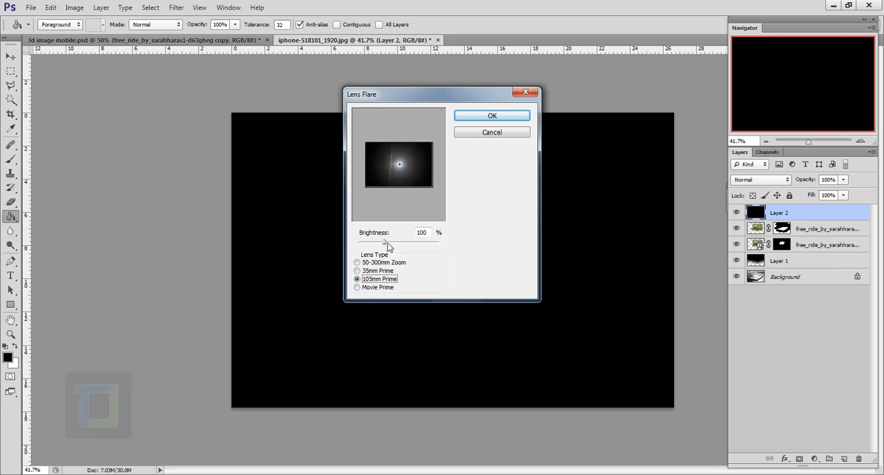
drag(385, 247, 385, 249)
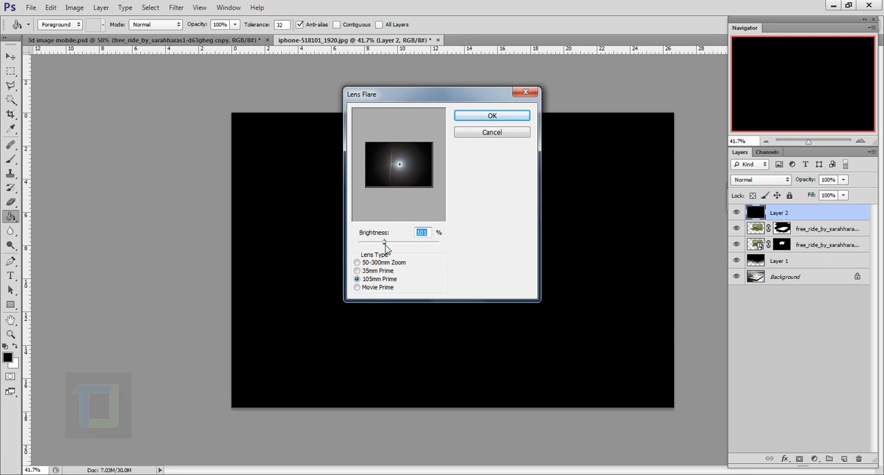
click(494, 115)
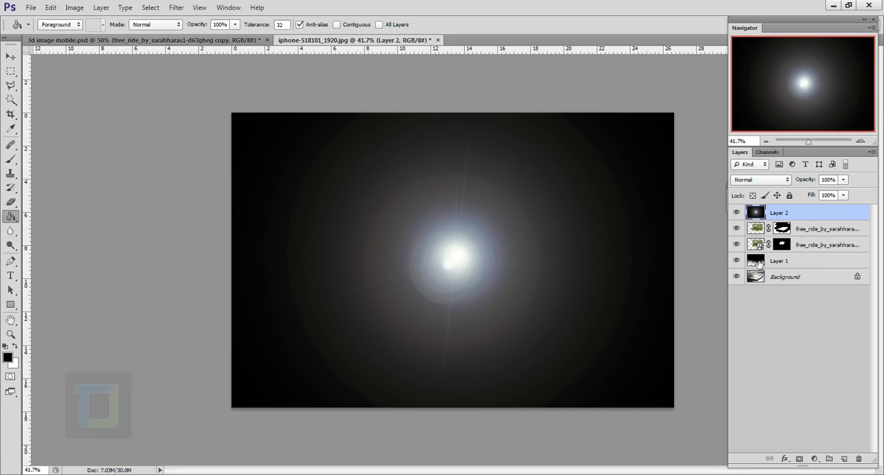
Set the lens flare layer's blend mode to Screen and move the flare near the image's upper edge, above the sheep's head.
click(766, 184)
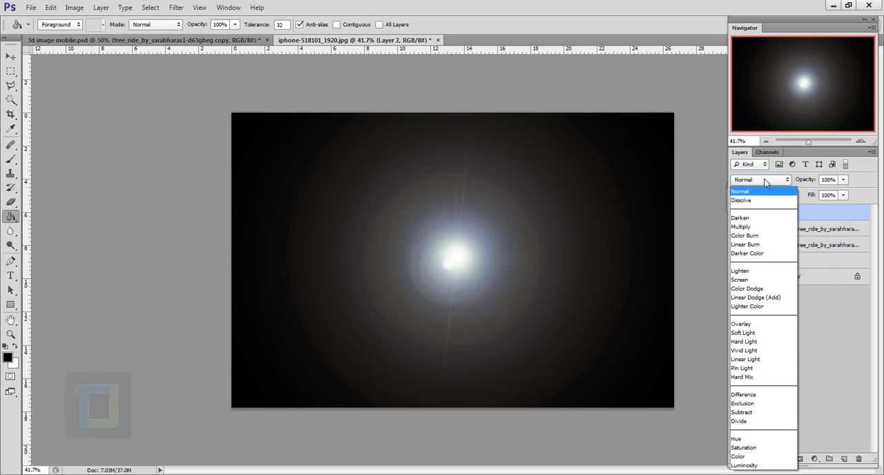
click(742, 280)
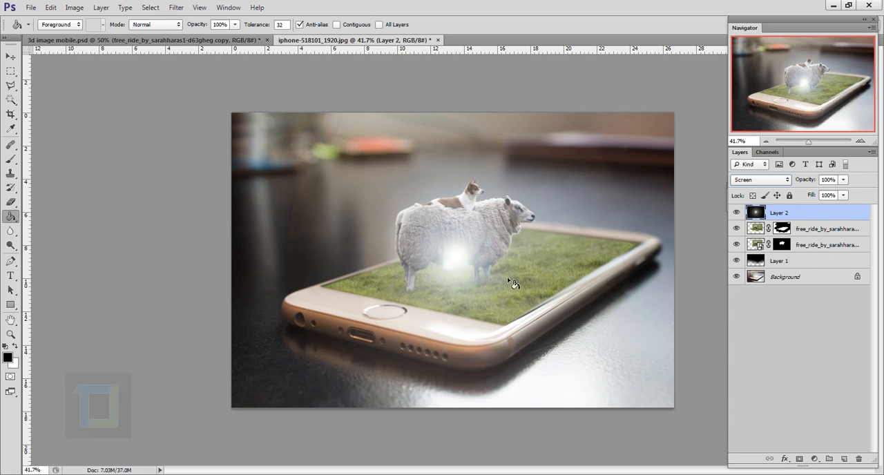
click(10, 56)
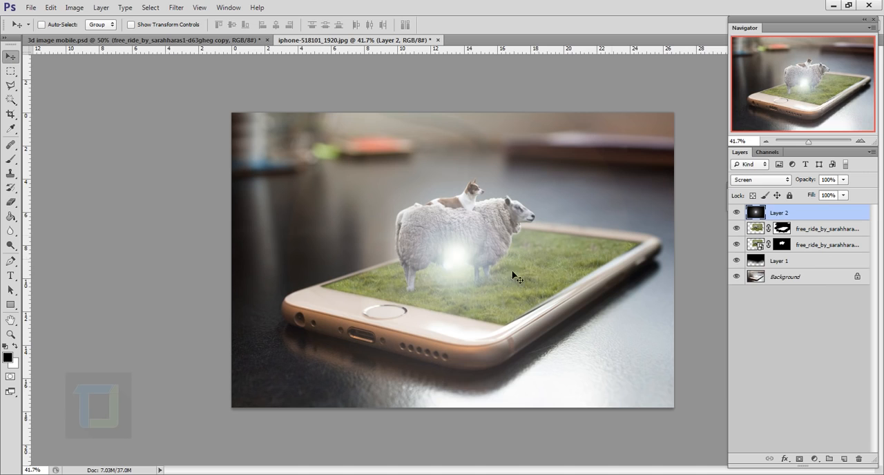
drag(477, 273, 553, 132)
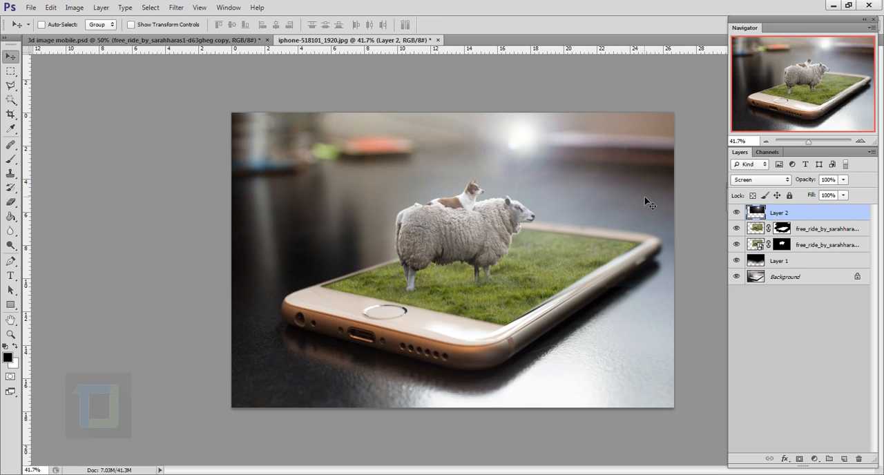
Colorize the lens flare layer to a warm orange using Hue/Saturation with Hue 33 and Saturation 49.
click(74, 8)
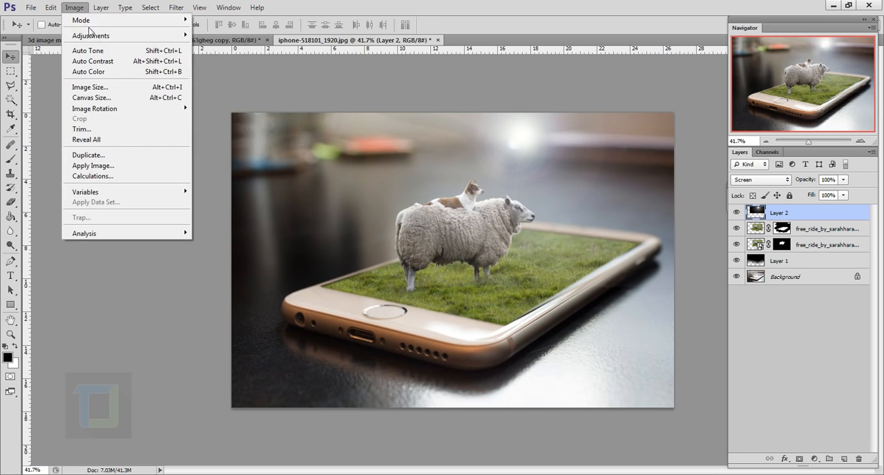
mouse_move(116, 38)
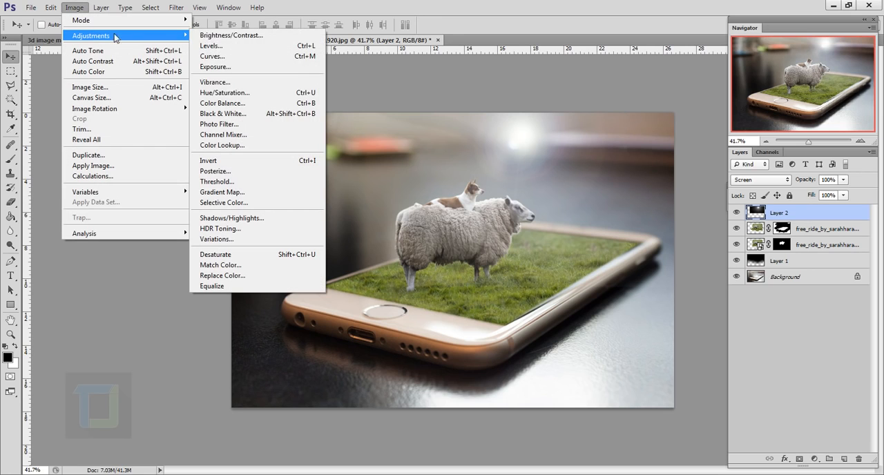
click(247, 95)
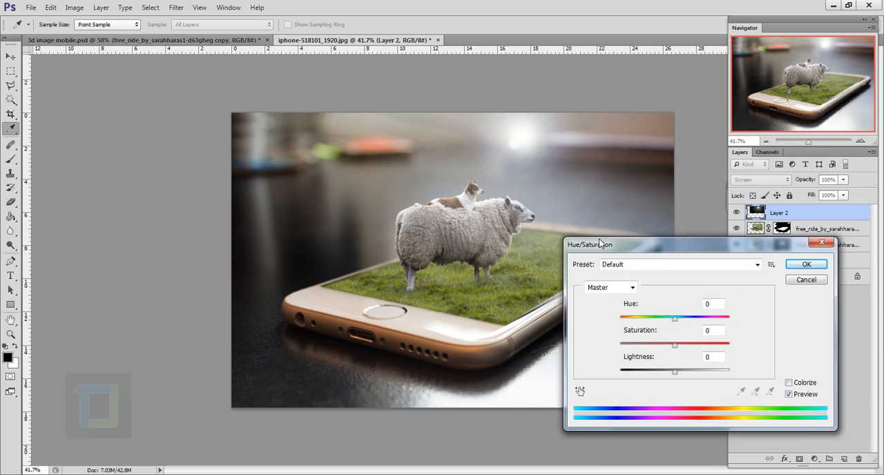
drag(756, 249, 196, 156)
click(269, 290)
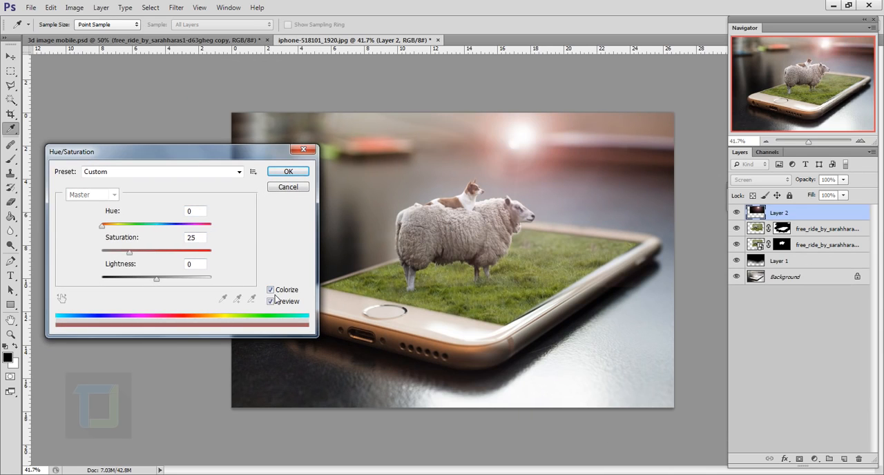
drag(128, 252, 156, 255)
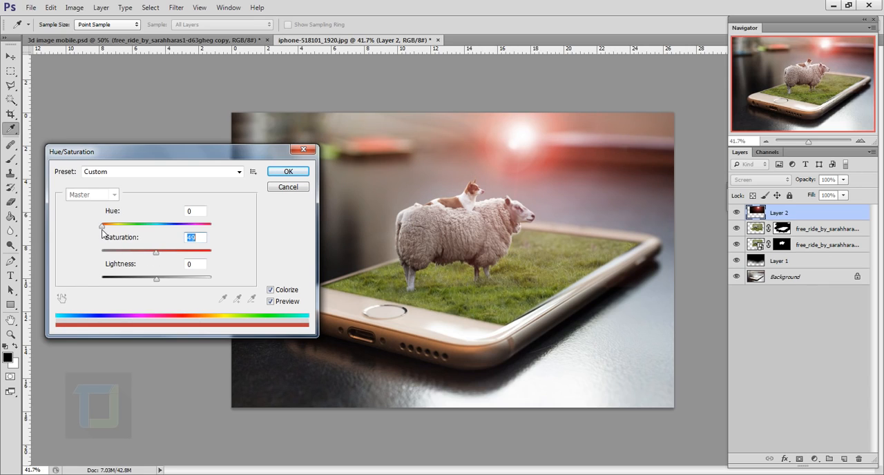
drag(101, 230, 116, 231)
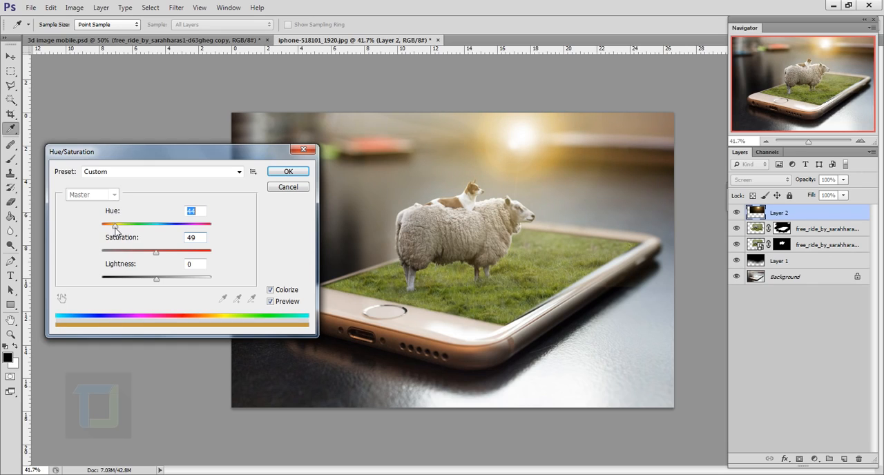
drag(116, 232, 111, 228)
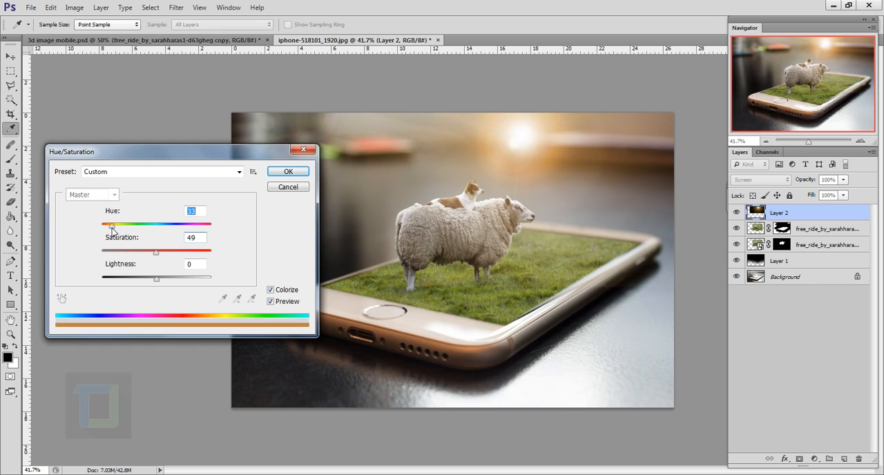
click(287, 172)
key(v)
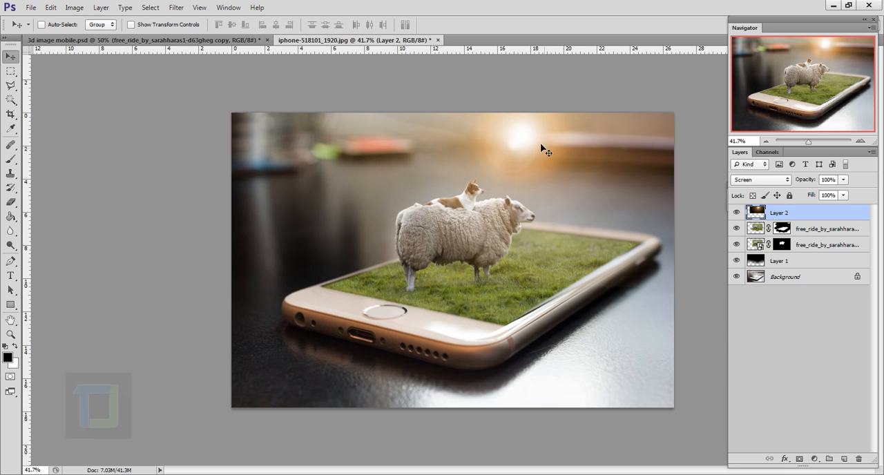
Convert the lens flare layer to a Smart Object.
scroll(540, 146, up, 5)
scroll(507, 182, down, 3)
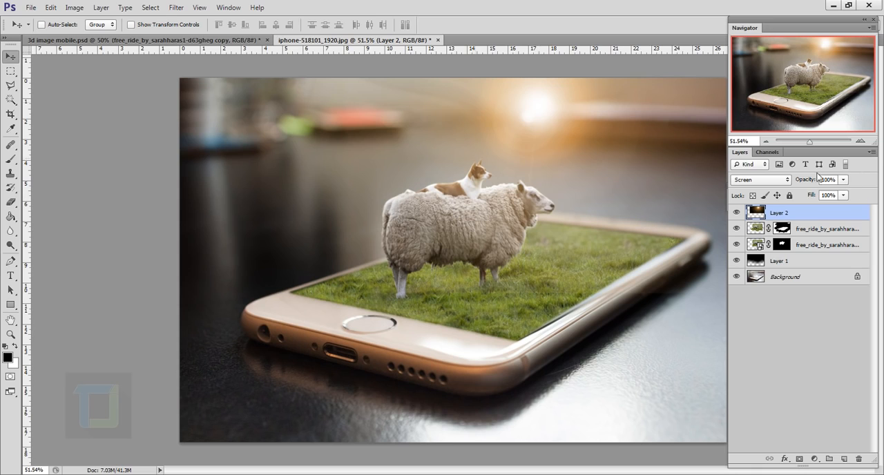
right_click(814, 214)
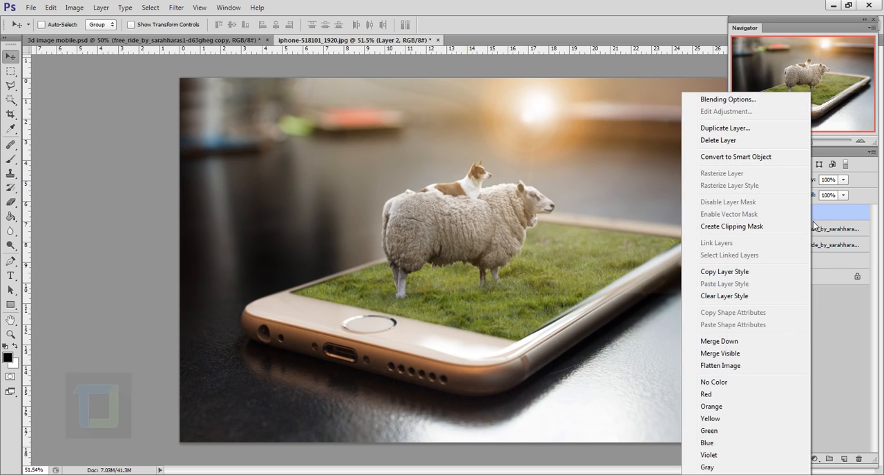
click(752, 157)
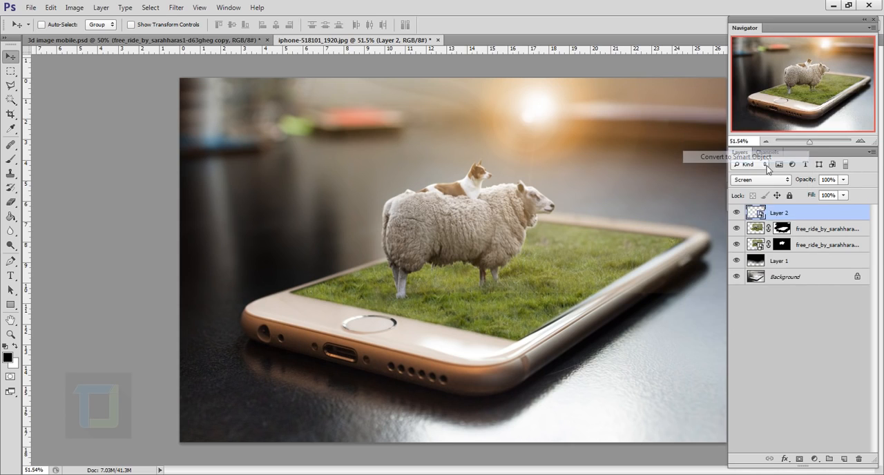
Soften the lens flare Smart Object with a Gaussian Blur of more than 2.3 pixels and compare the image with and without the filter.
click(176, 8)
mouse_move(220, 122)
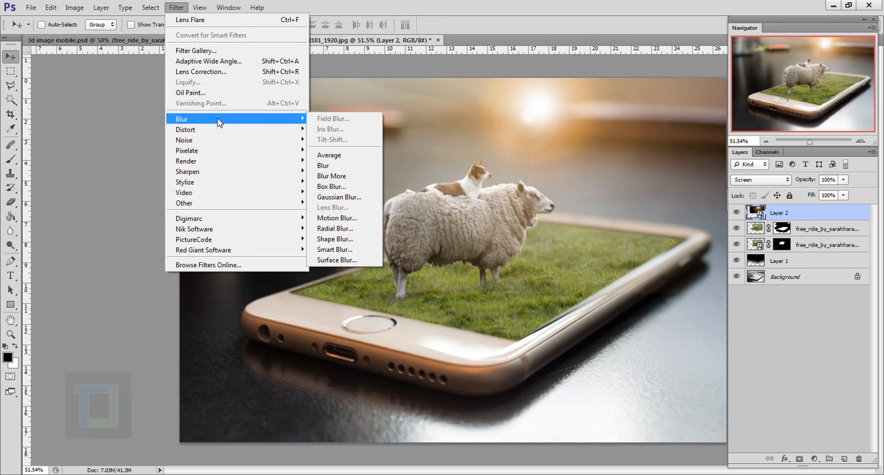
click(334, 198)
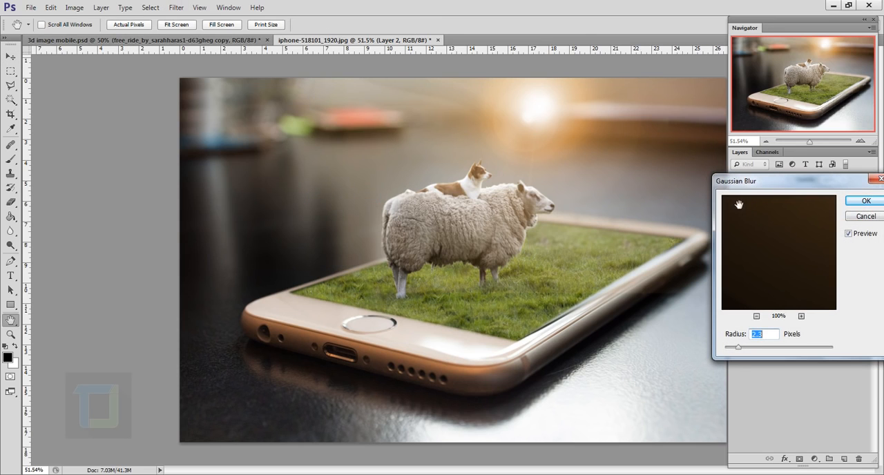
click(545, 150)
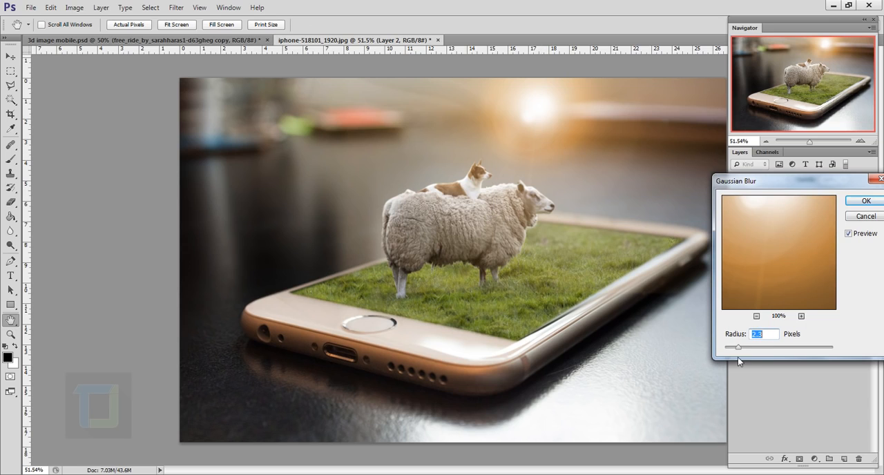
drag(736, 350, 756, 352)
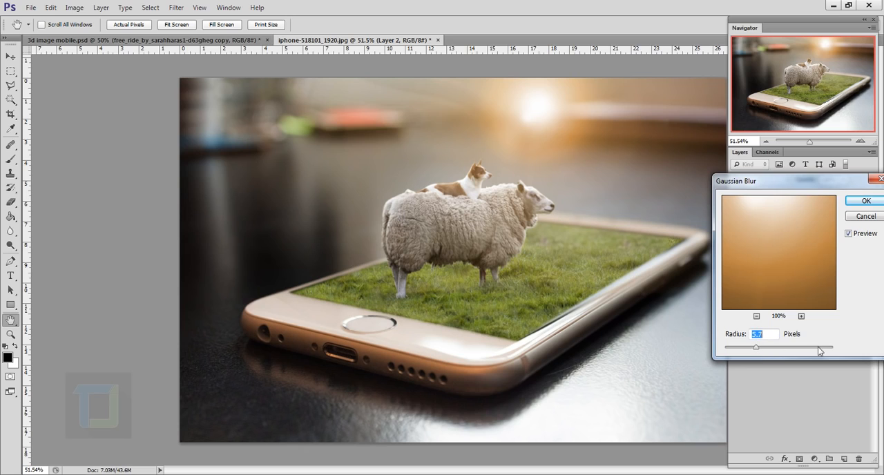
click(863, 202)
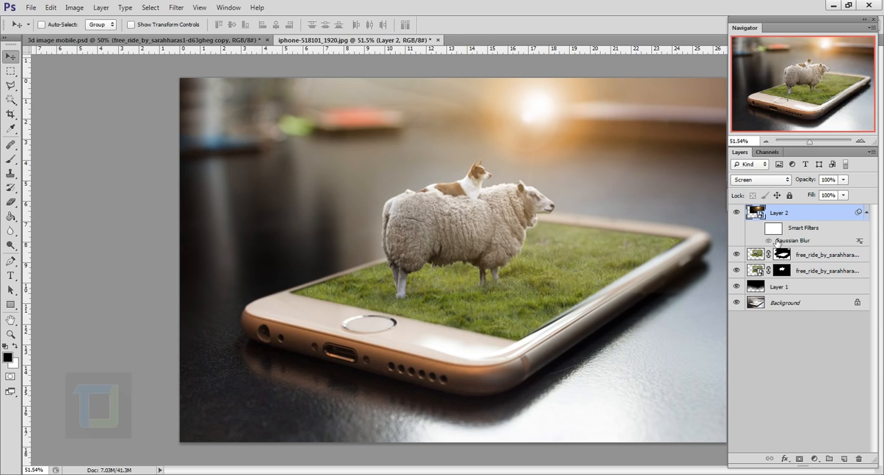
click(759, 230)
Add a new layer directly below the lens flare layer and load the sheep and dog outline from the lower animal layer's mask.
click(836, 257)
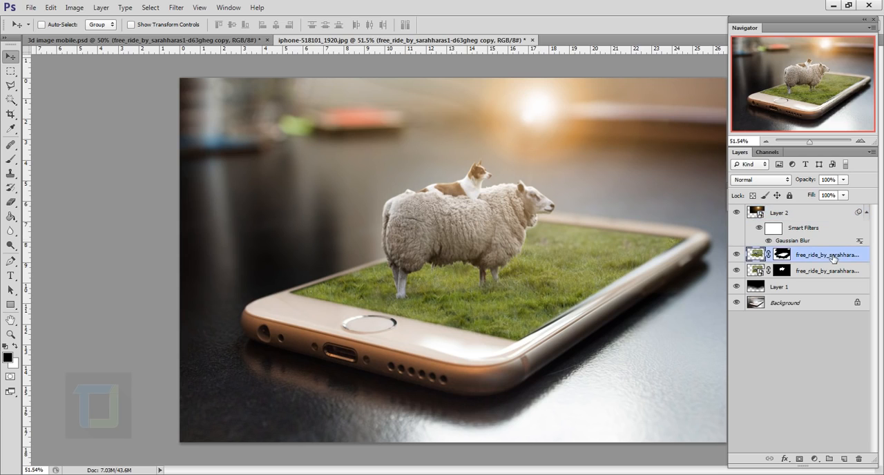
click(845, 459)
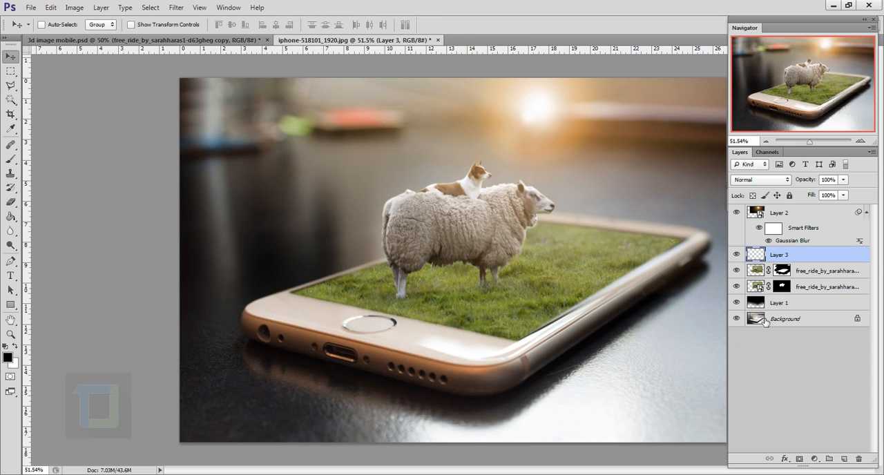
key(ctrl)
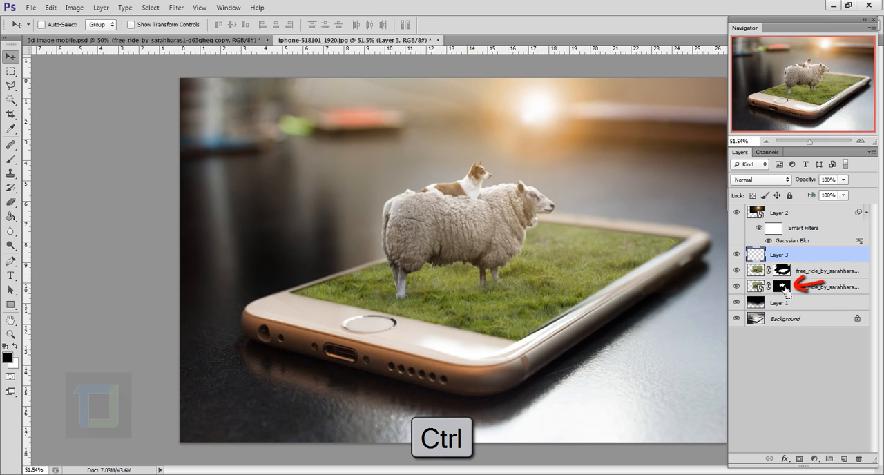
ctrl+click(785, 288)
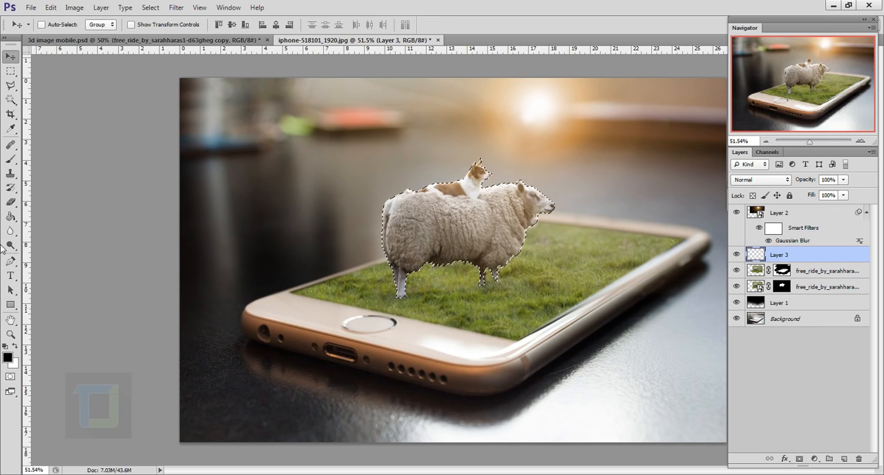
Fill the sheep and dog selection with a linear Foreground to Background gradient, black at the feet fading upward to white, and deselect.
click(10, 217)
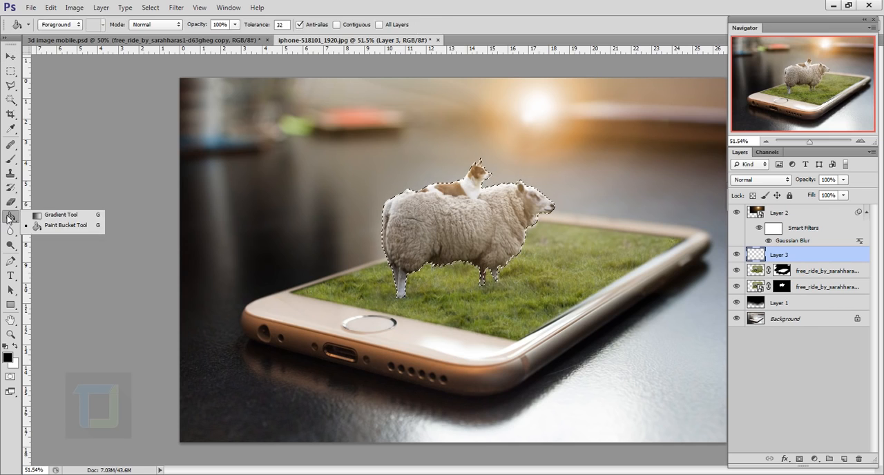
click(71, 217)
click(69, 25)
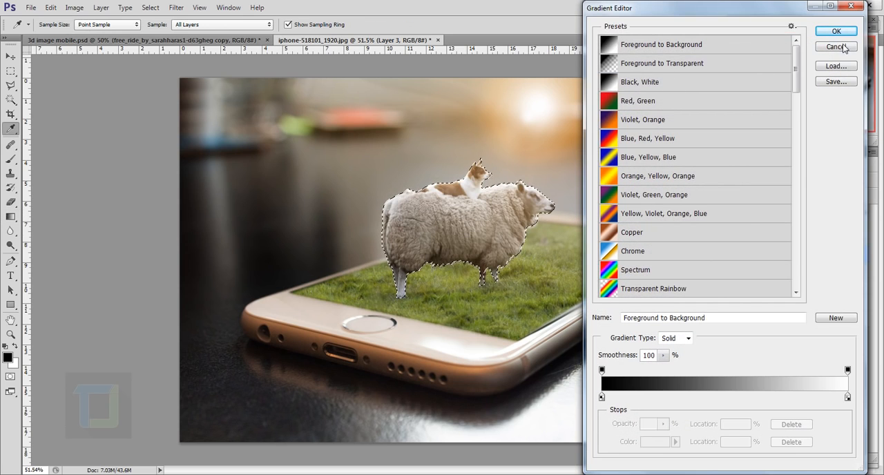
click(838, 31)
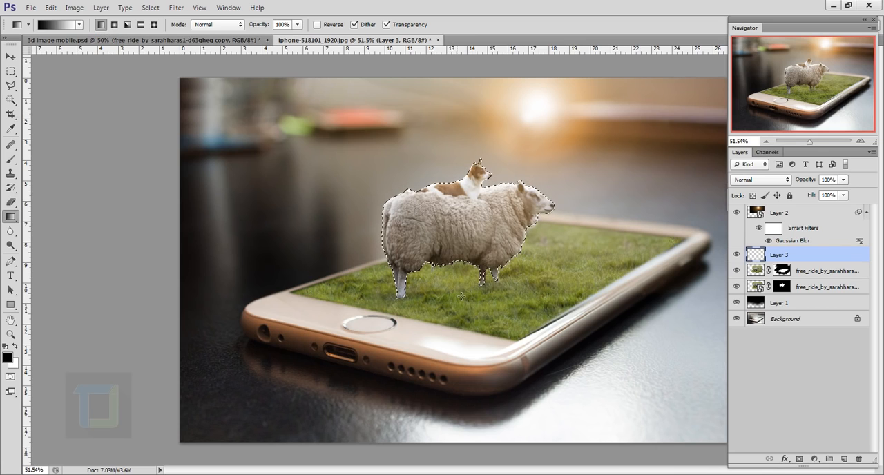
drag(460, 221, 460, 214)
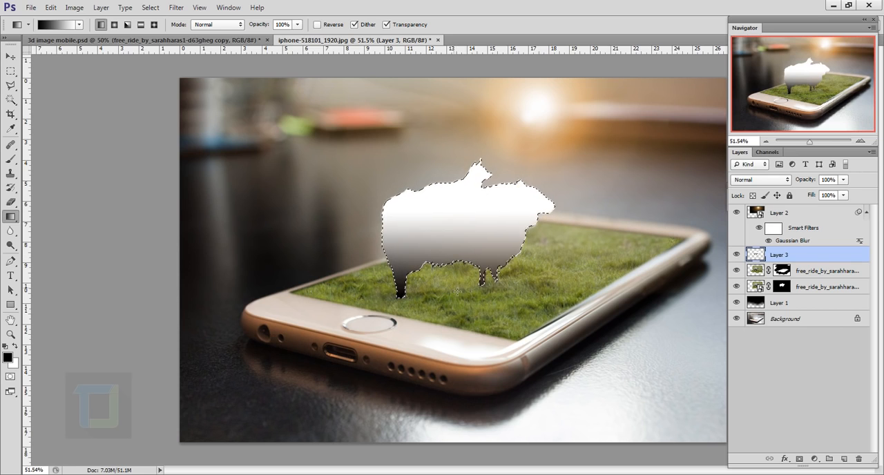
drag(450, 153, 459, 124)
drag(469, 276, 468, 144)
drag(457, 280, 451, 67)
drag(449, 317, 453, 138)
drag(456, 300, 456, 221)
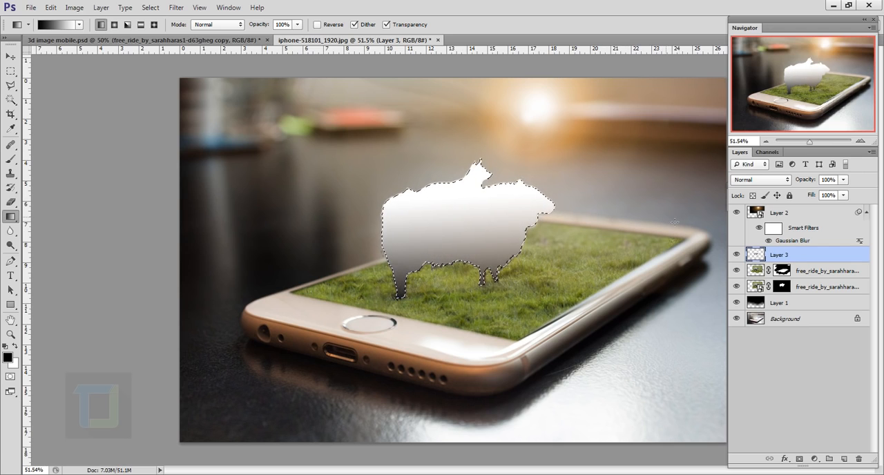
click(150, 8)
click(160, 30)
Set the gradient silhouette layer's blend mode to Multiply.
click(772, 179)
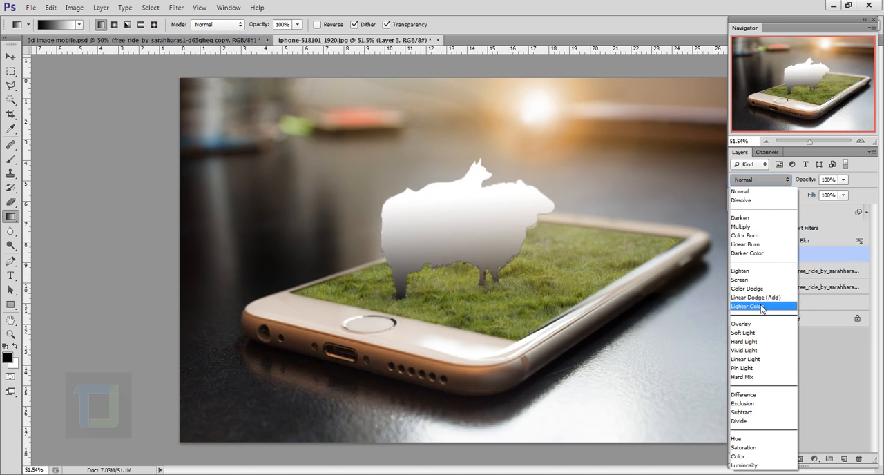
click(753, 230)
key(ctrl+z)
key(ctrl+z)
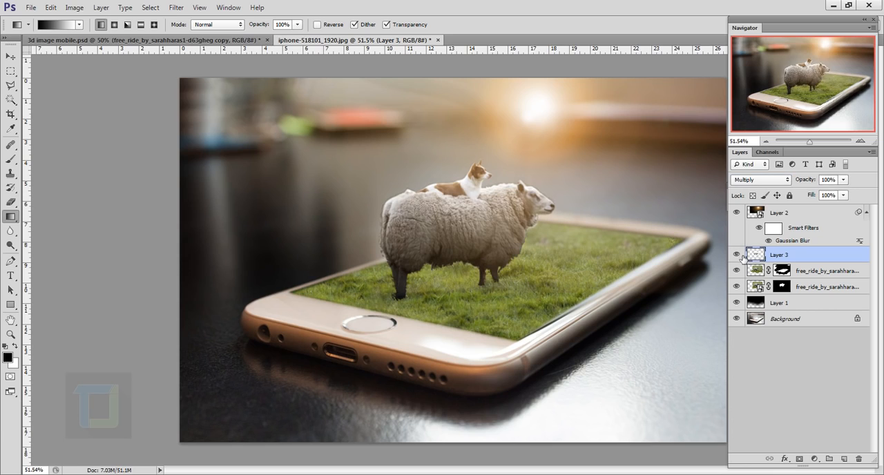
Lower the gradient silhouette layer's opacity to below 60% and compare the image with and without the layer.
click(843, 182)
drag(836, 194, 822, 196)
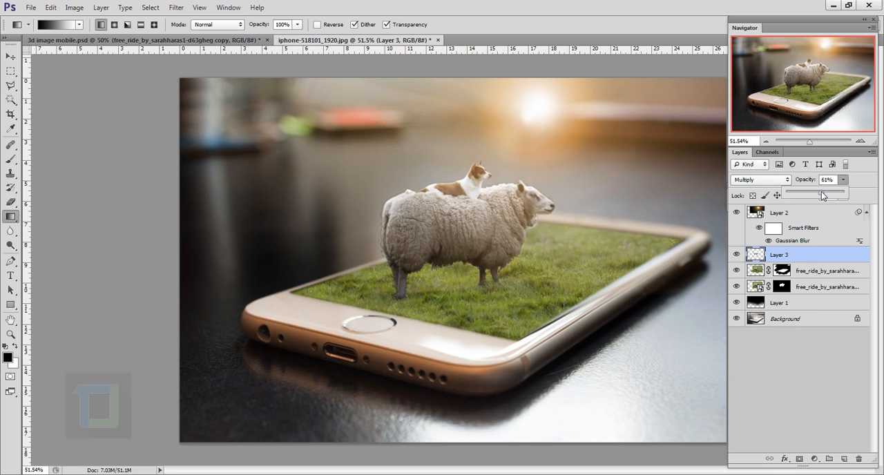
click(736, 255)
click(737, 255)
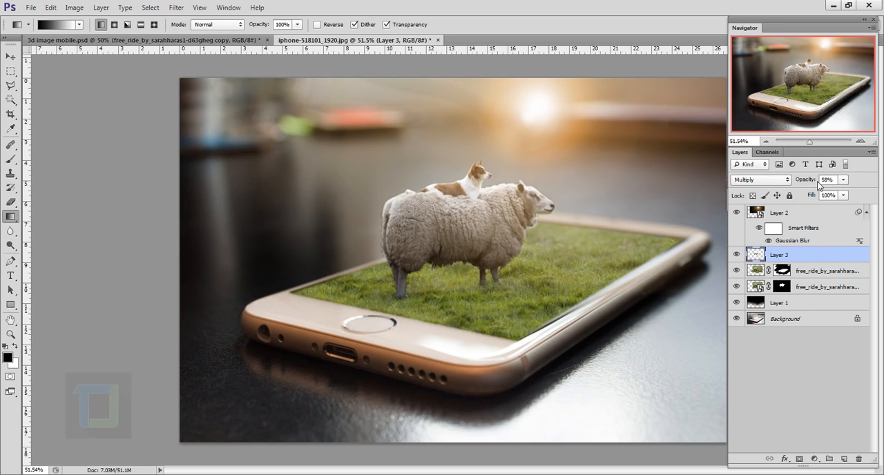
drag(811, 182, 805, 183)
Add a new layer above the gradient shading layer and name it "cast shadow".
click(845, 458)
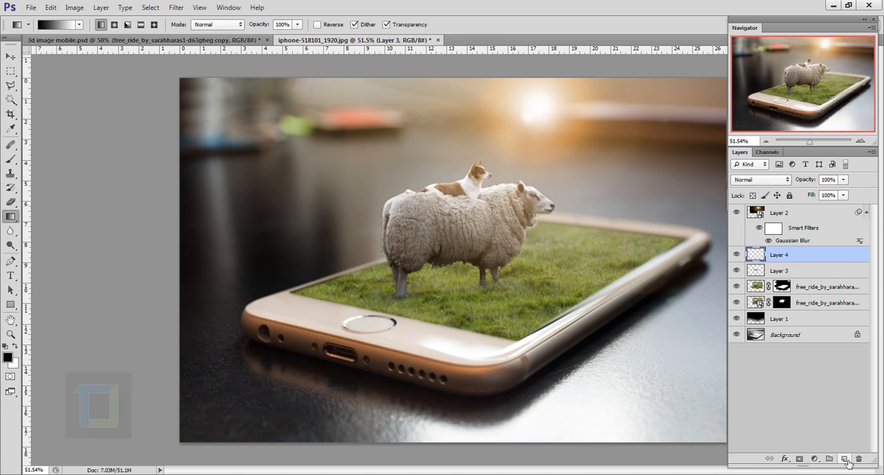
double_click(780, 256)
text(sa)
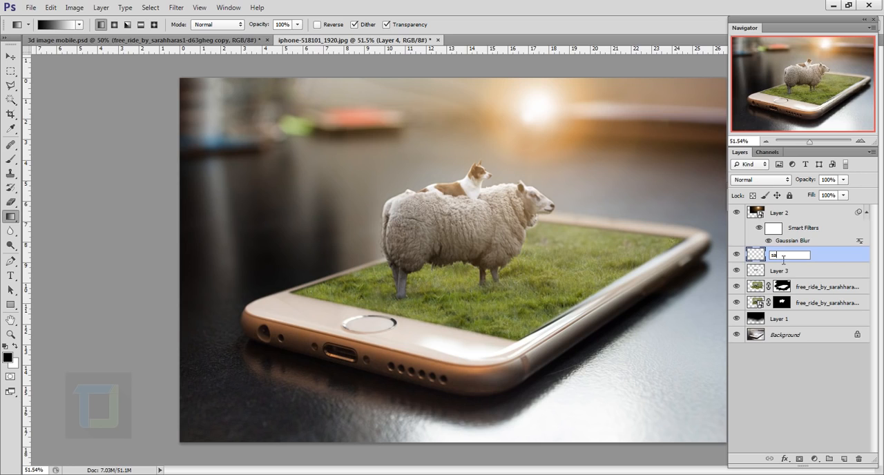
key(Return)
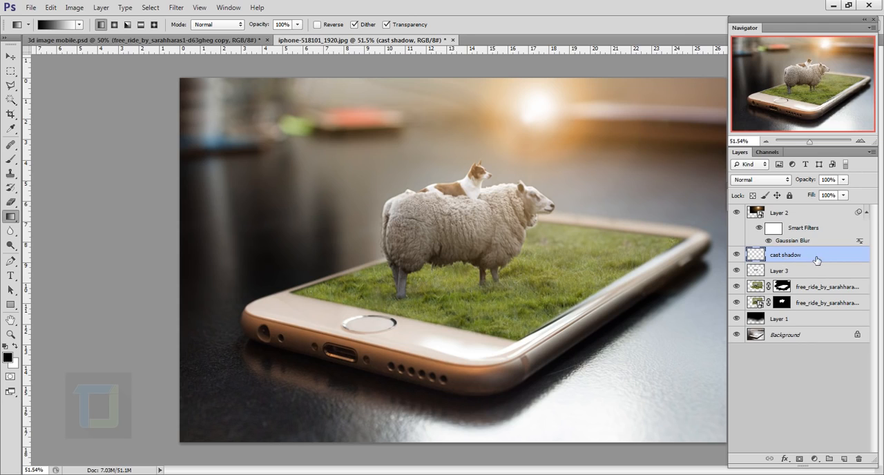
Load the sheep and dog outline from the lower animal layer's mask, fill it with black on the cast shadow layer, and deselect.
ctrl+click(785, 306)
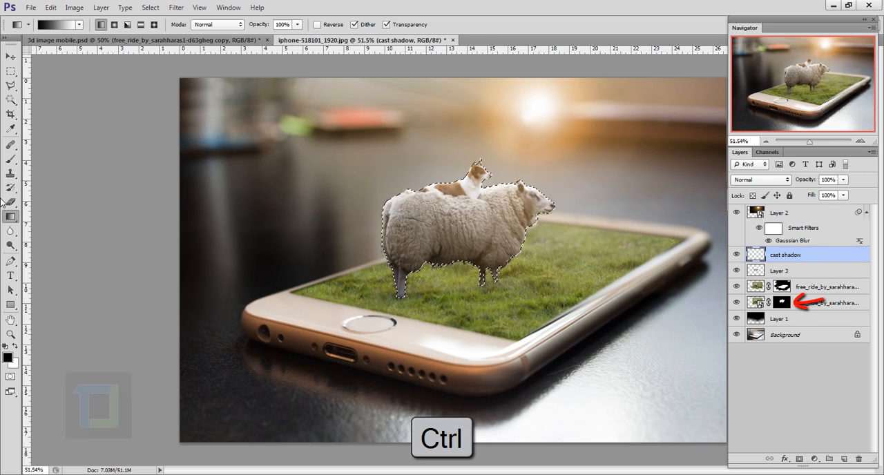
right_click(13, 217)
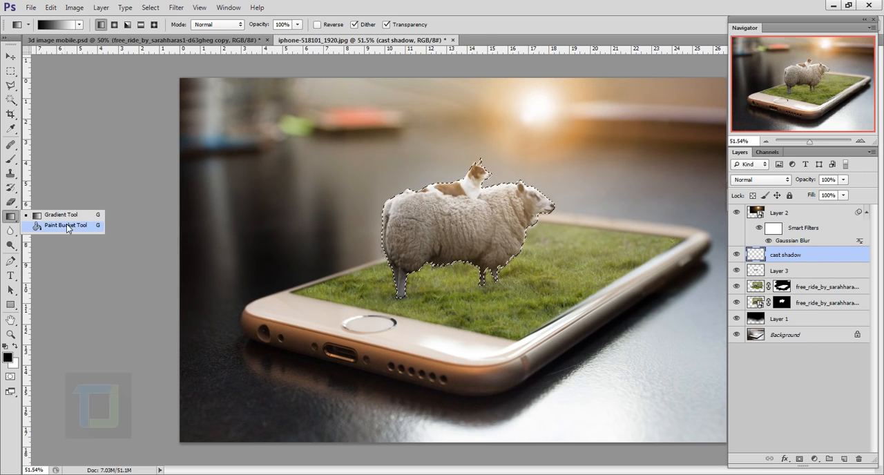
click(40, 225)
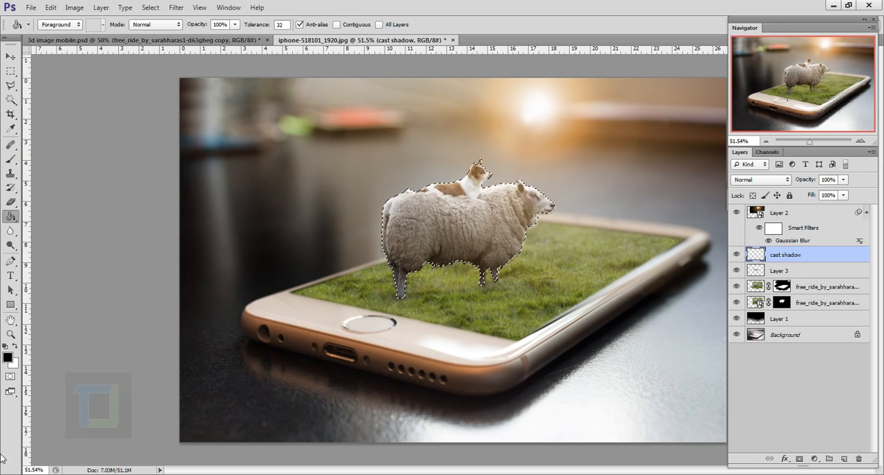
click(438, 231)
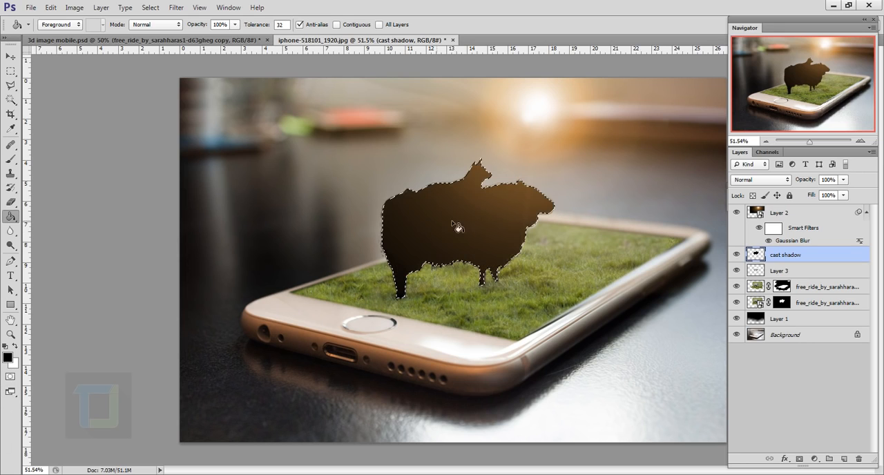
click(150, 7)
click(176, 31)
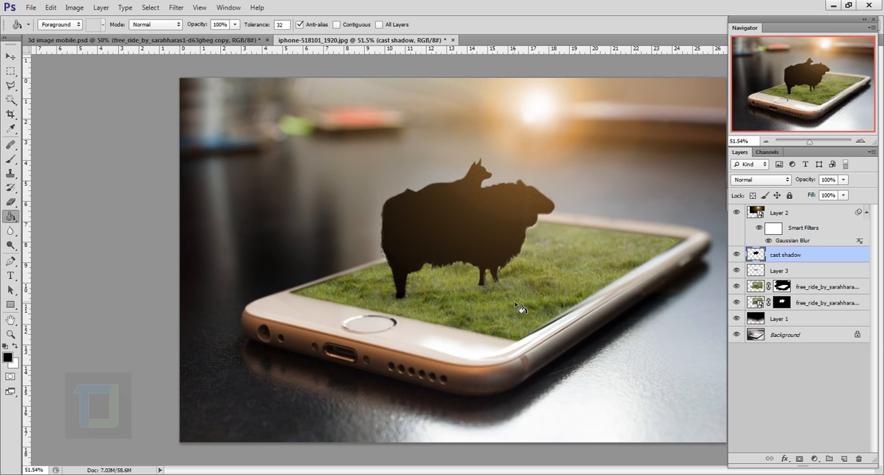
Flip the cast shadow silhouette vertically and move it below the sheep's feet.
key(ctrl+t)
right_click(493, 201)
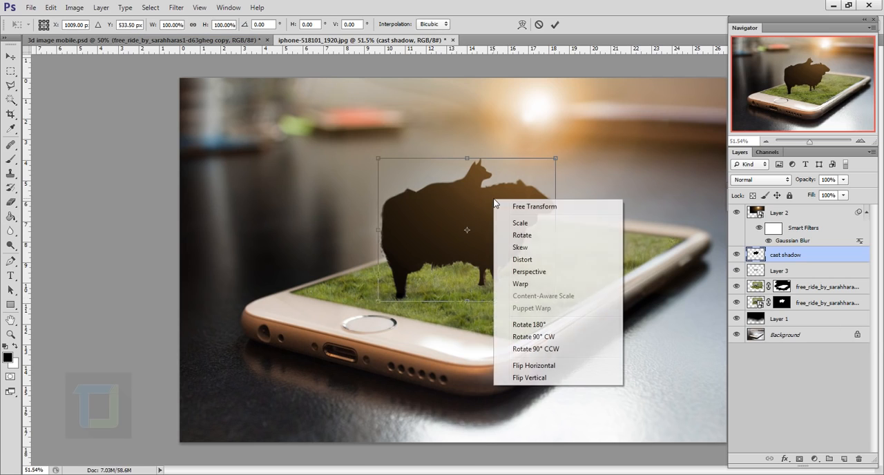
click(530, 378)
drag(504, 216, 503, 354)
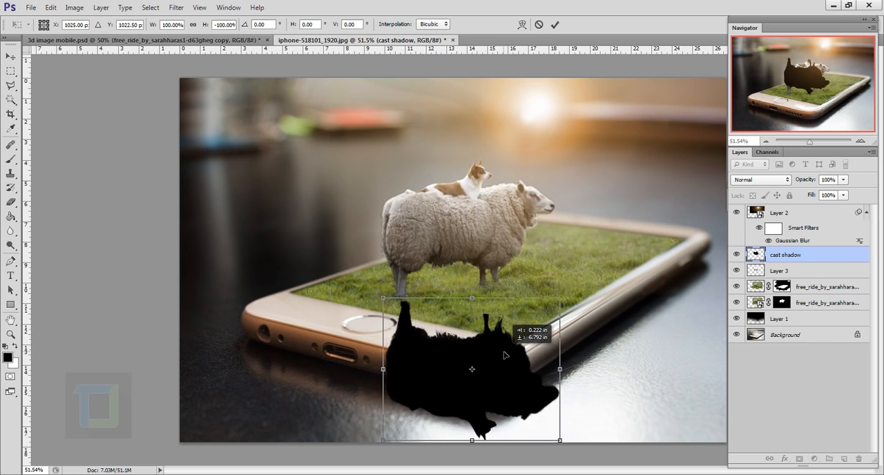
Rotate and distort the flipped silhouette so its legs meet the sheep's legs, and apply the transform.
drag(600, 299, 616, 238)
drag(470, 352, 476, 341)
drag(594, 236, 597, 230)
key(ctrl)
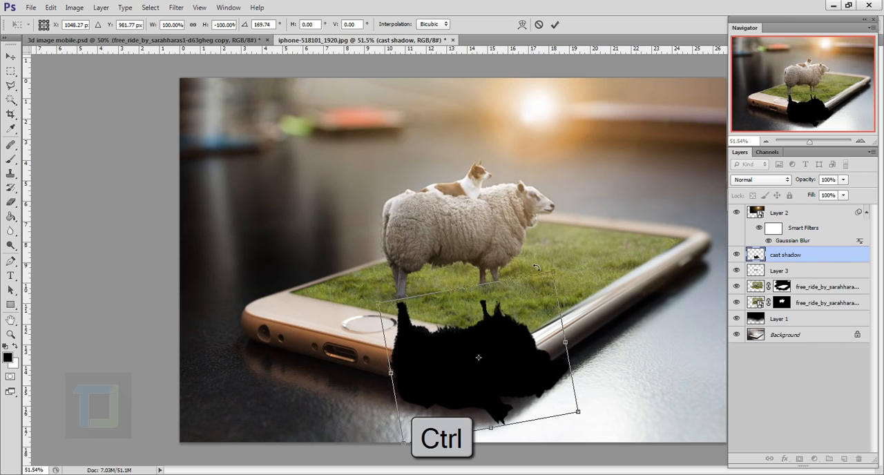
drag(553, 276, 568, 241)
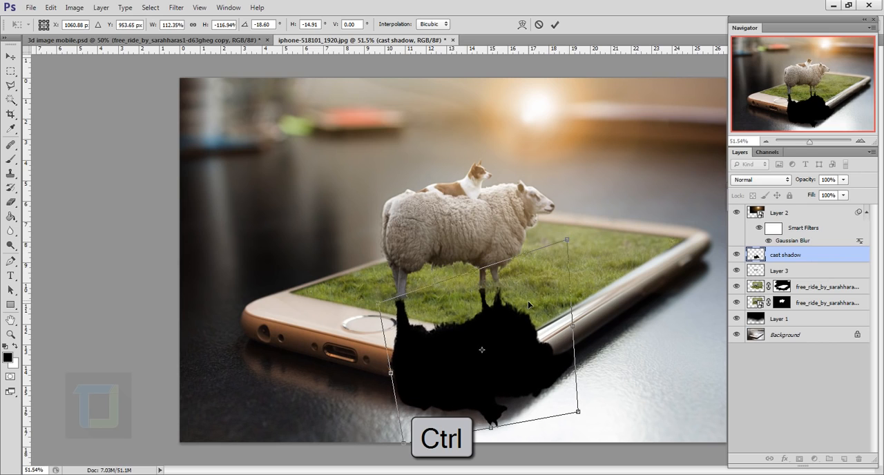
drag(523, 304, 524, 305)
drag(594, 211, 592, 199)
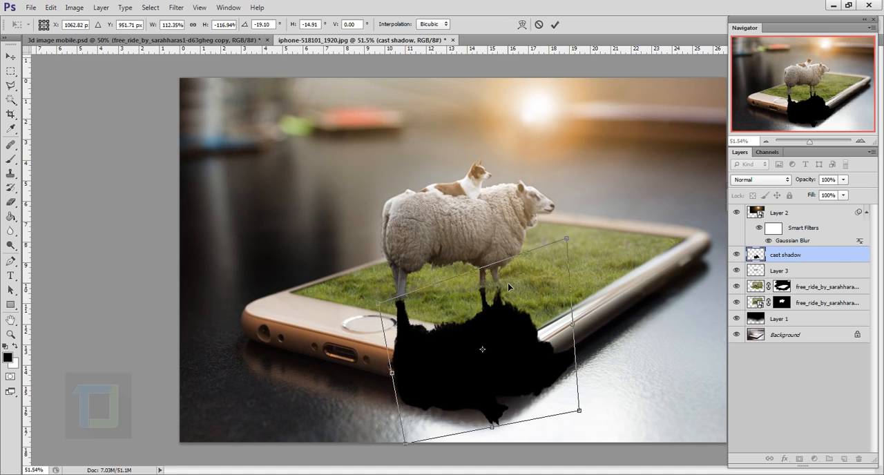
click(554, 24)
Lower the cast shadow layer's opacity to 24%.
click(843, 180)
drag(812, 195, 805, 195)
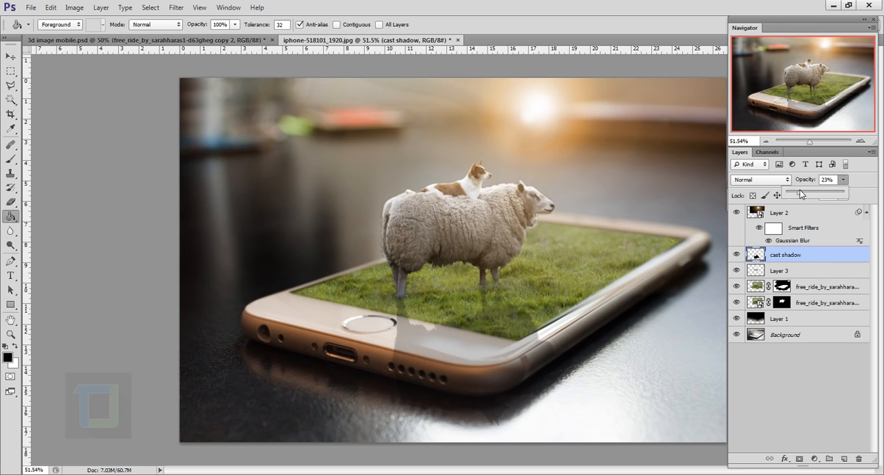
drag(799, 191, 800, 190)
click(832, 259)
Erase the far end of the cast shadow below the phone with a soft 339 px eraser at 0% hardness.
click(10, 202)
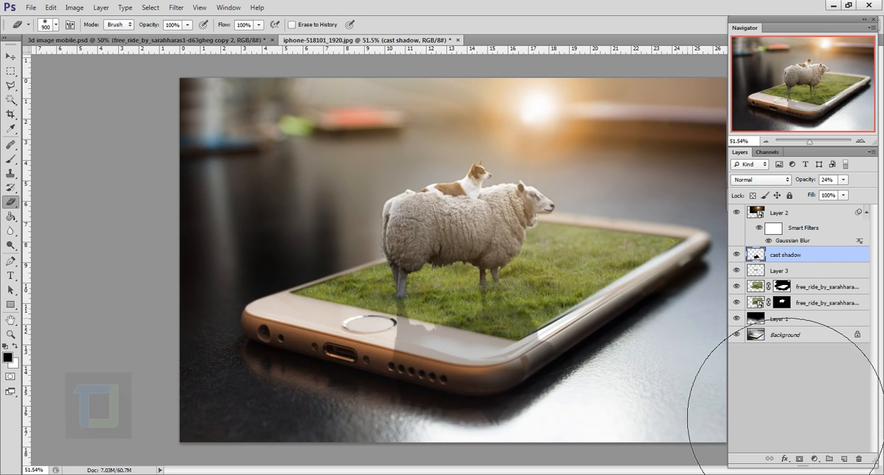
right_click(580, 378)
mouse_move(590, 216)
mouse_down()
mouse_move(544, 216)
mouse_move(573, 216)
mouse_up()
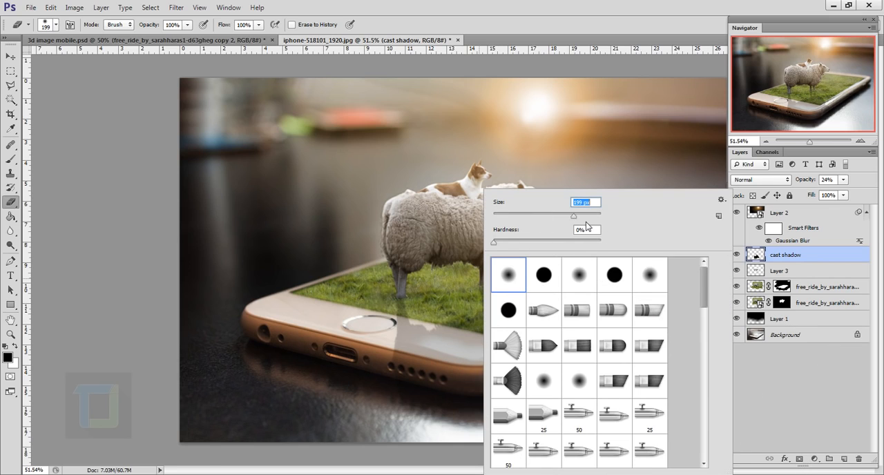
drag(573, 216, 581, 216)
click(592, 231)
click(850, 256)
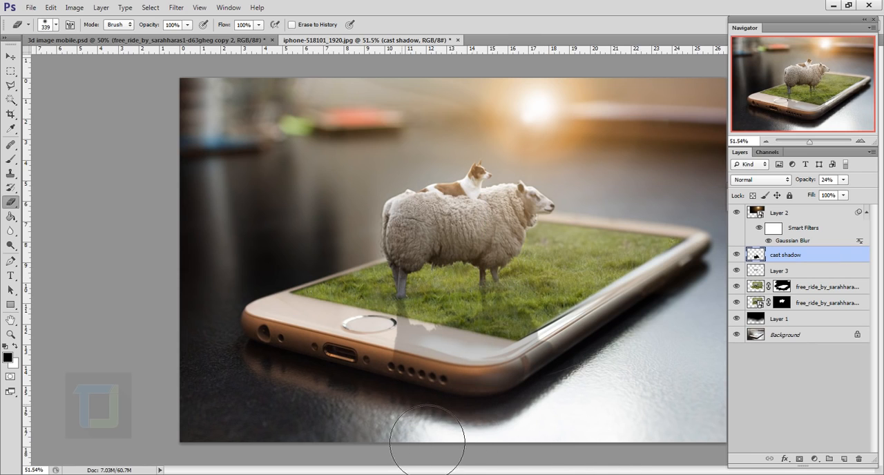
drag(499, 442, 583, 424)
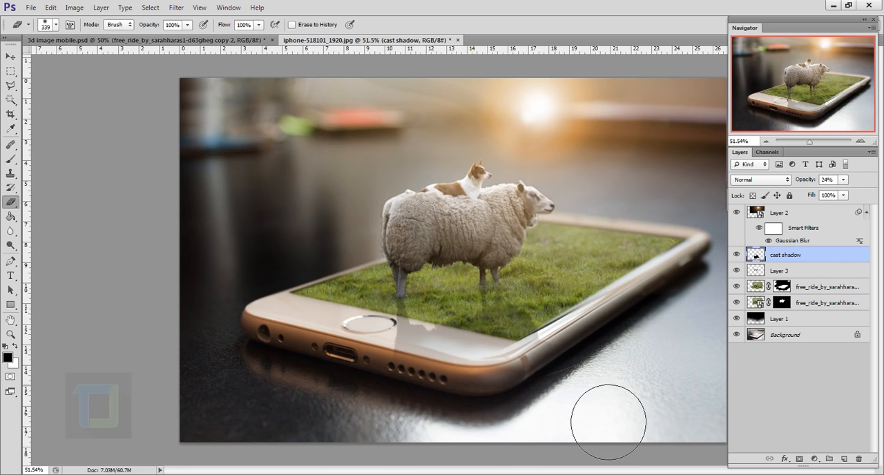
Soften the cast shadow layer with a Gaussian Blur.
click(176, 7)
mouse_move(198, 122)
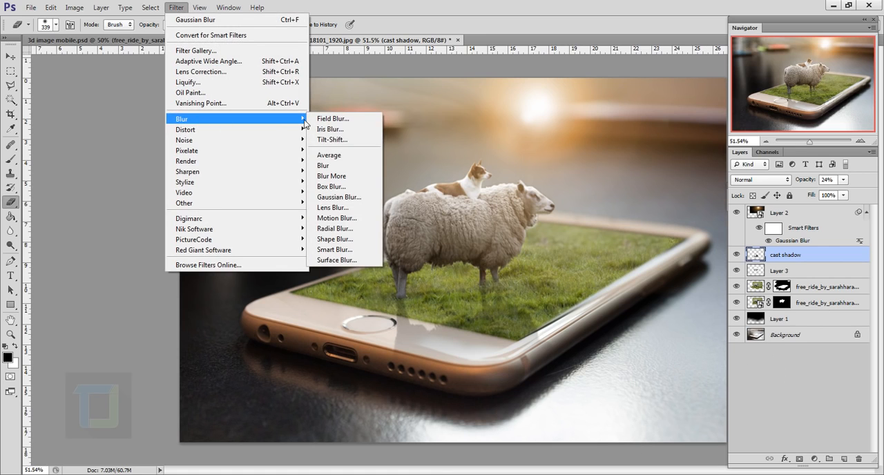
click(338, 197)
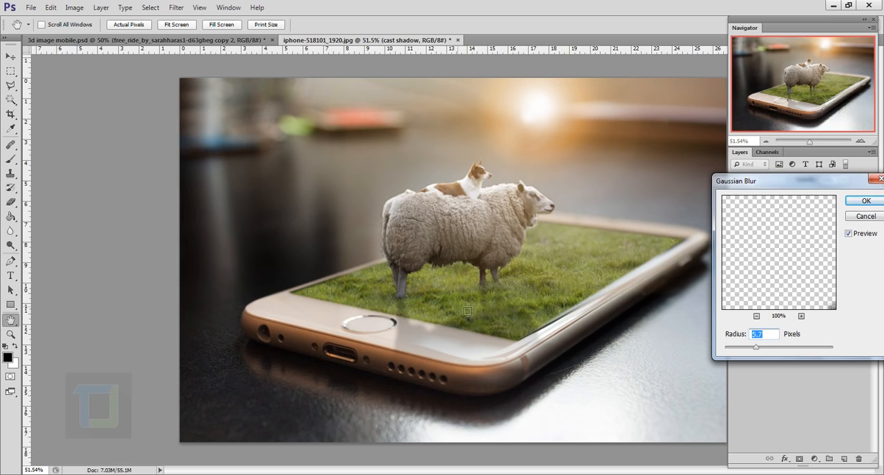
drag(737, 346, 754, 347)
click(859, 203)
key(e)
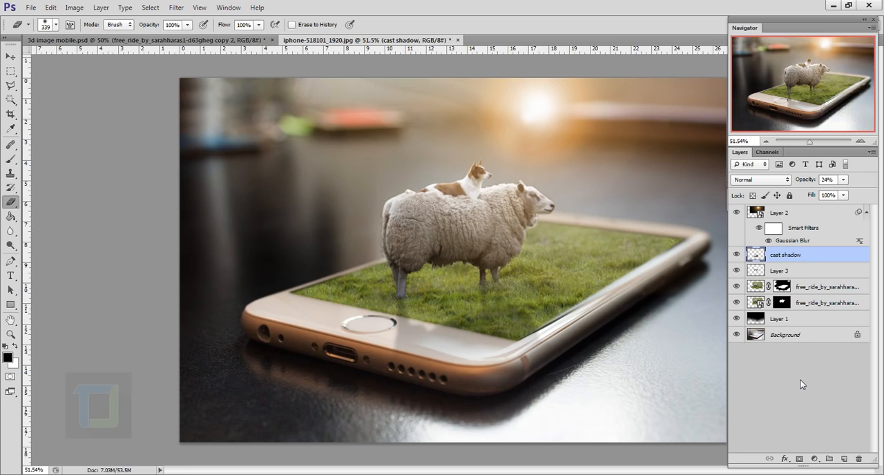
Add a Curves adjustment layer above the lens flare layer and place a highlight point at input 171, output 163.
click(801, 214)
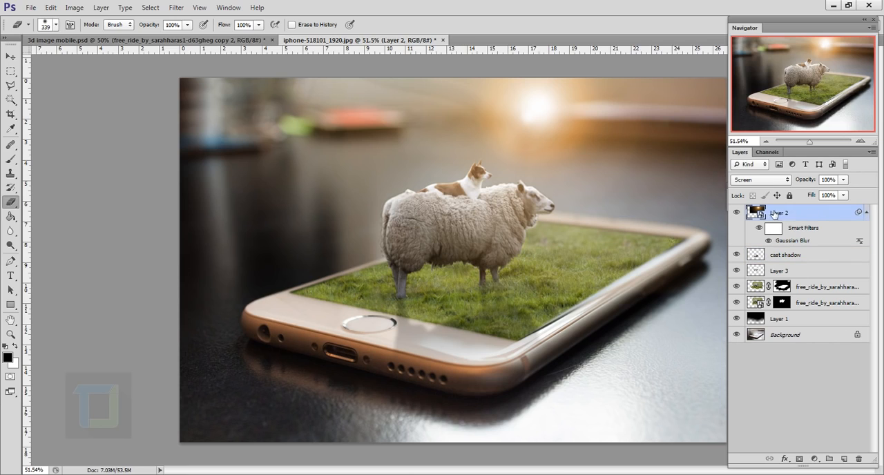
click(814, 459)
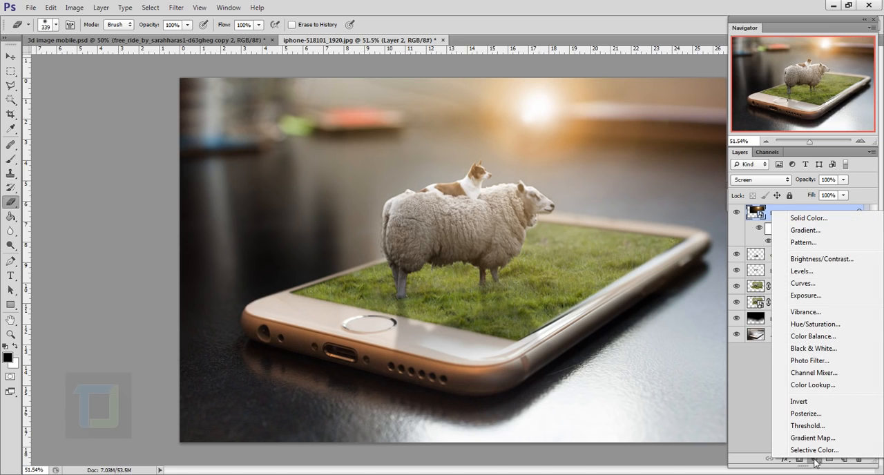
click(802, 283)
click(684, 281)
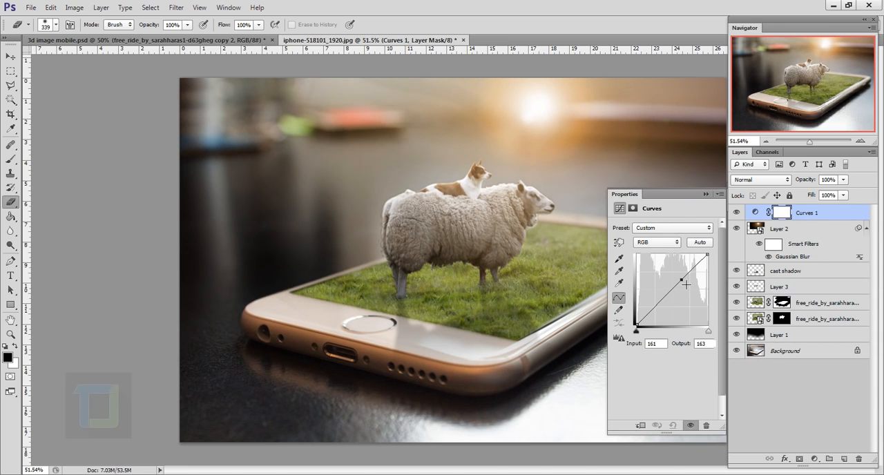
key(Right)
key(Right)
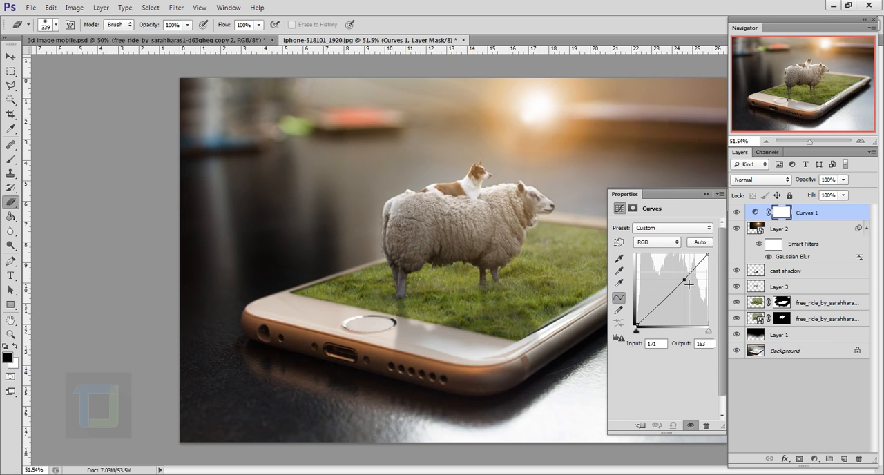
Add a second curve point in the shadows, fine-tune both points, and compare the image with and without the Curves adjustment.
click(654, 308)
drag(684, 281, 685, 280)
drag(654, 307, 655, 308)
drag(686, 279, 682, 280)
click(760, 215)
click(743, 213)
click(743, 214)
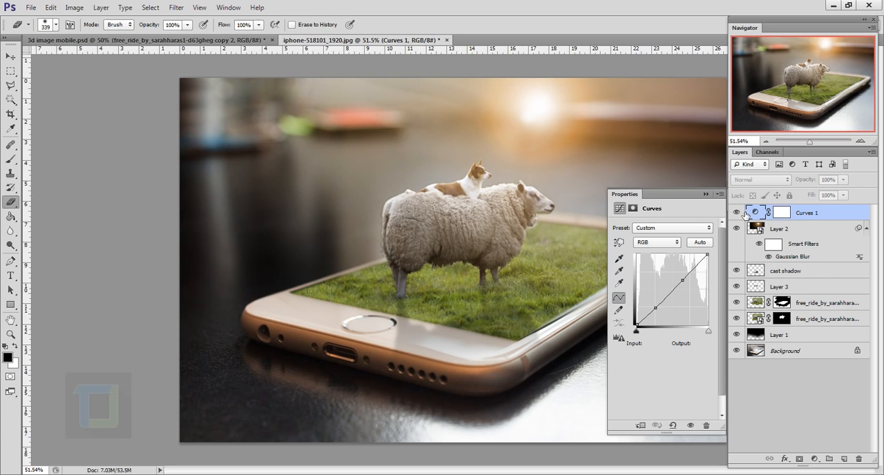
click(744, 213)
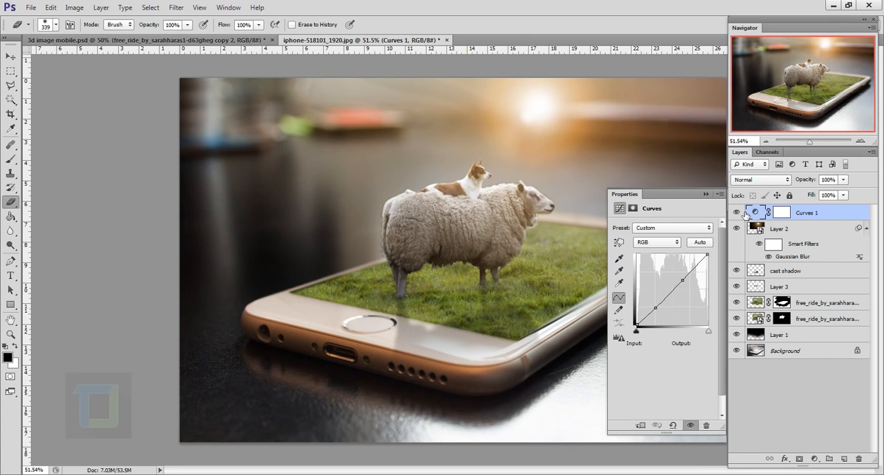
Add a Color Balance adjustment layer above the Curves layer and shift its highlights towards yellow.
click(815, 460)
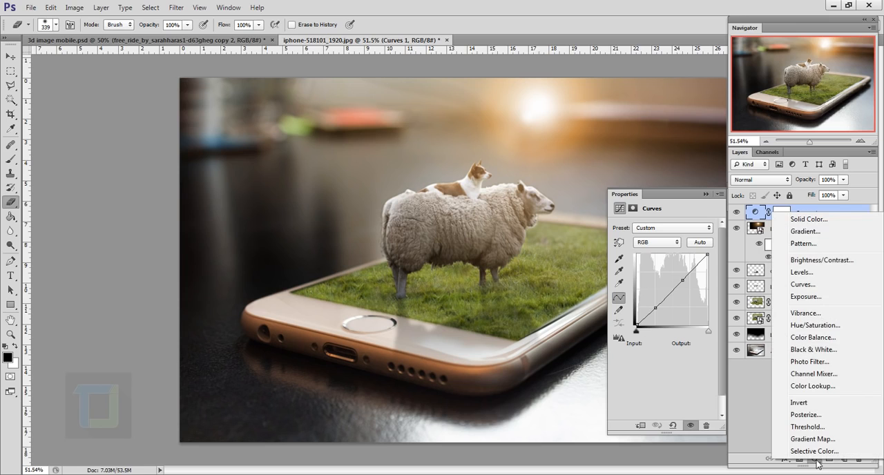
click(814, 341)
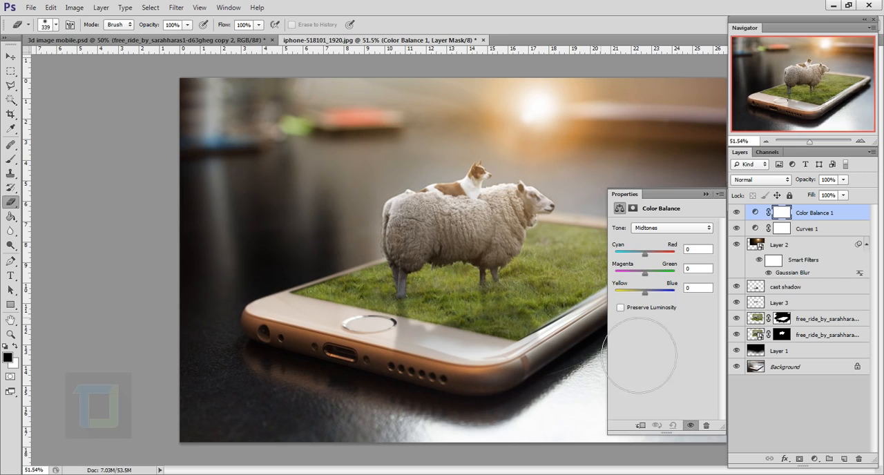
click(669, 233)
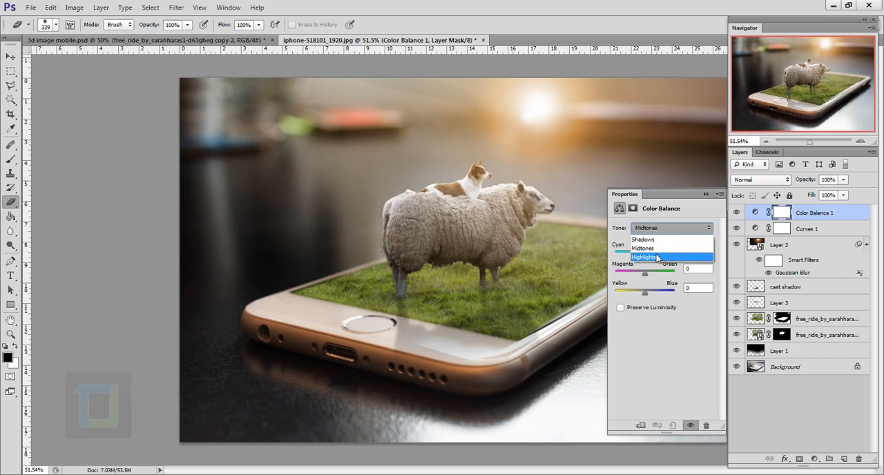
click(660, 257)
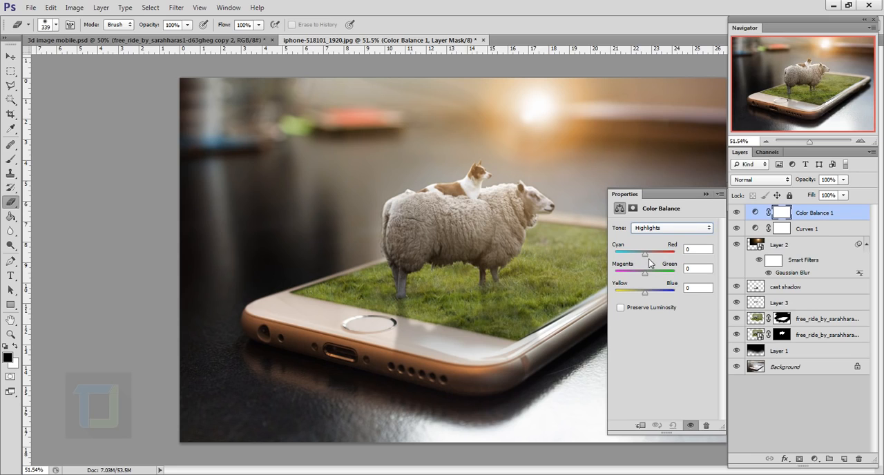
click(646, 254)
drag(643, 297, 638, 295)
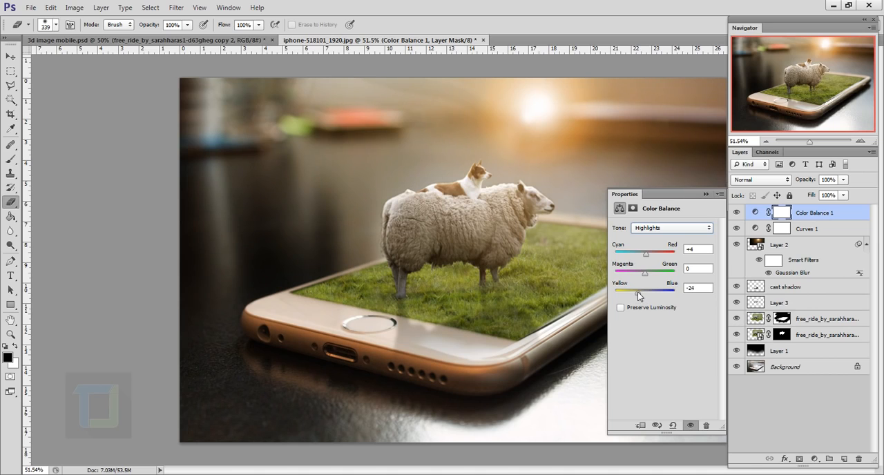
Shift the Color Balance shadows slightly towards red and fine-tune their yellow-blue balance.
click(663, 226)
click(660, 239)
drag(645, 253, 647, 254)
drag(644, 293, 644, 295)
click(706, 194)
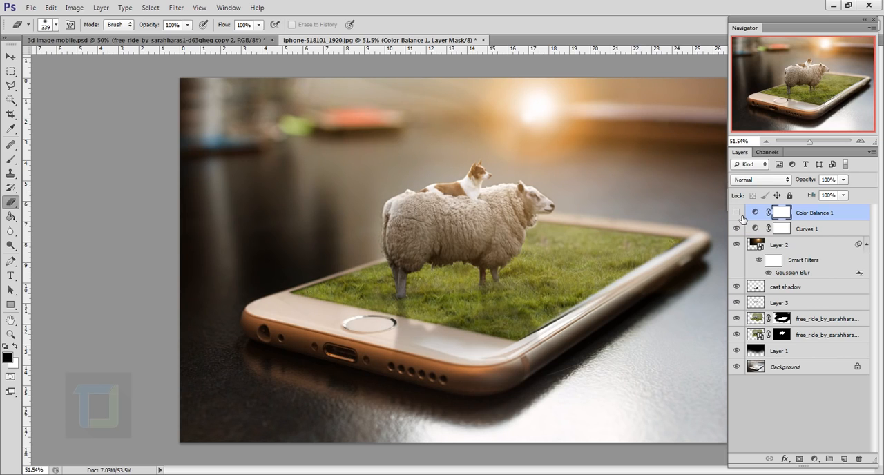
Add a Selective Color adjustment layer on top and set Black to 8% for the Neutrals.
click(814, 459)
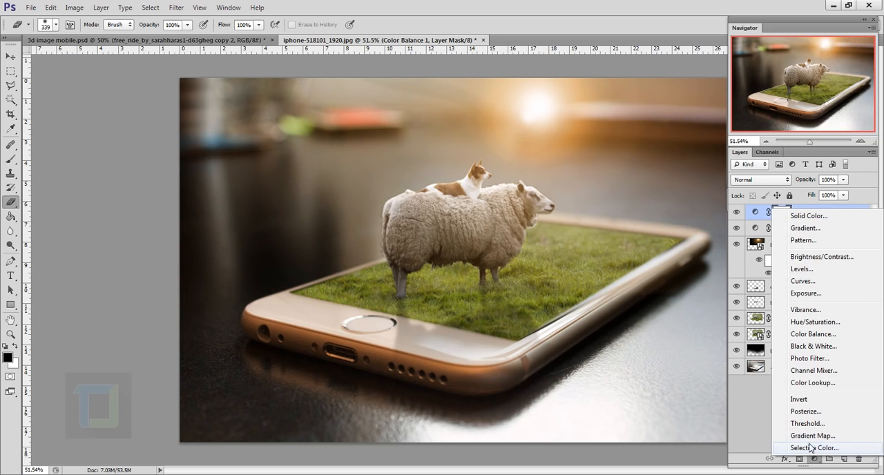
click(811, 449)
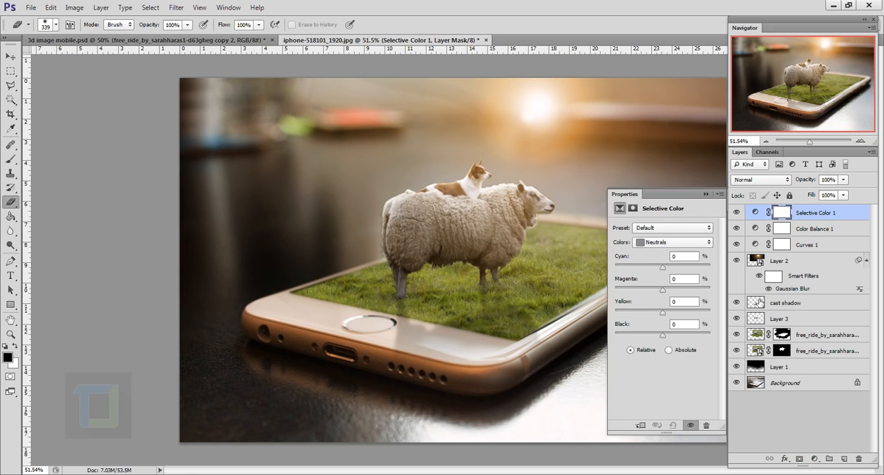
click(667, 245)
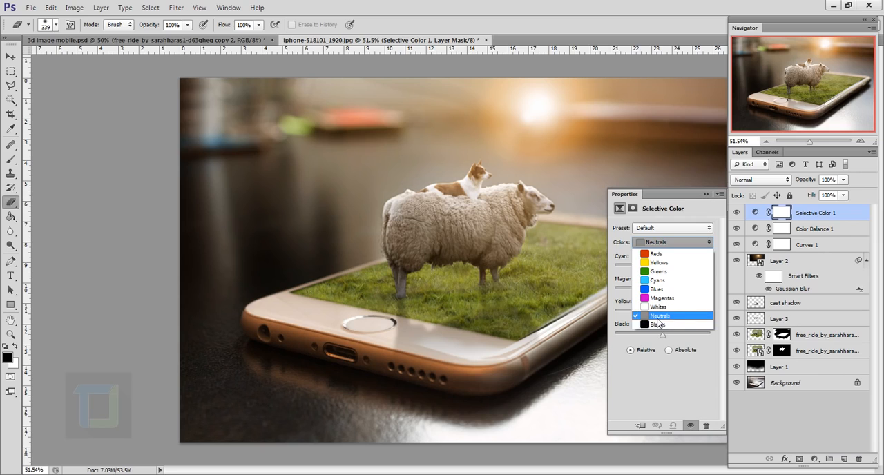
click(662, 317)
drag(692, 325, 652, 326)
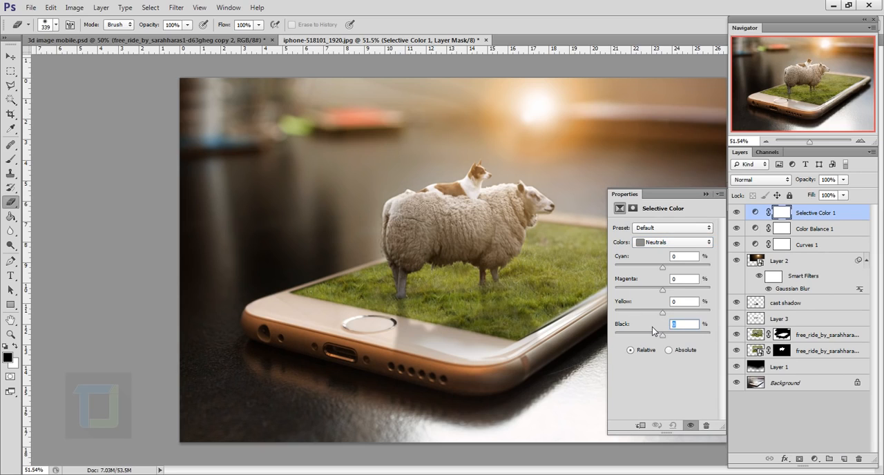
text(8)
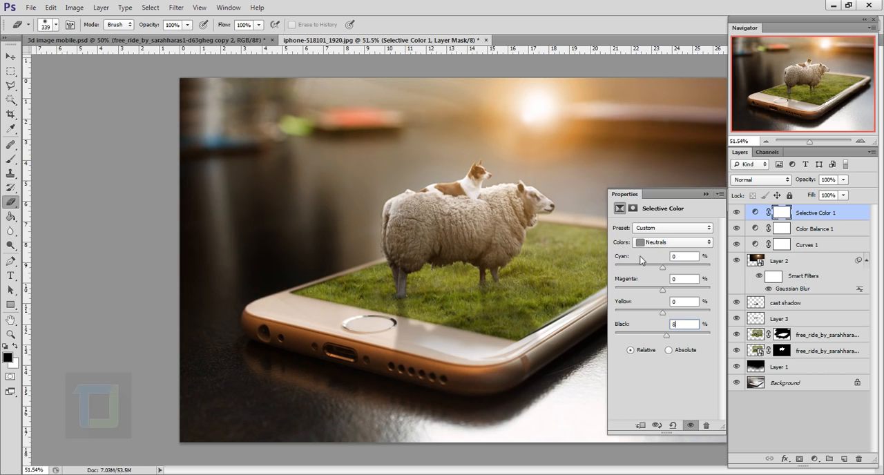
Set Black to -8% for the Blacks in the Selective Color adjustment.
click(661, 242)
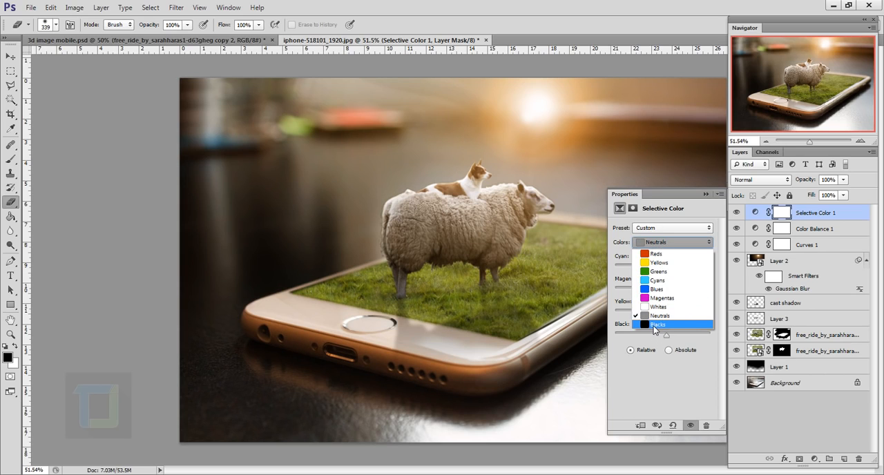
click(658, 324)
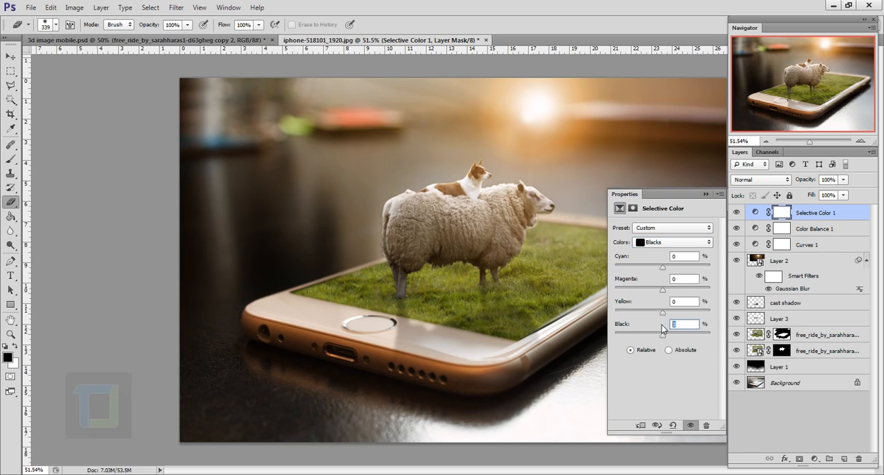
text(-8)
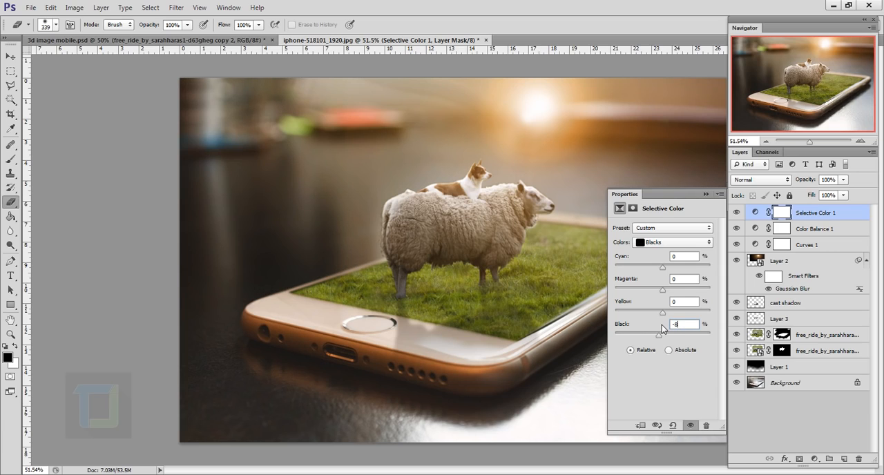
click(718, 195)
Compare the image with and without the adjustment layers, and switch to the 3d image mobile.psd document.
drag(738, 245, 743, 267)
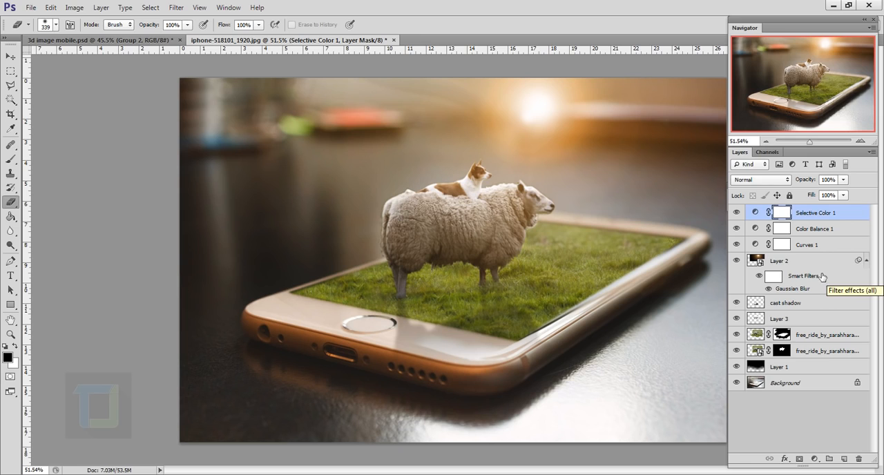
click(131, 40)
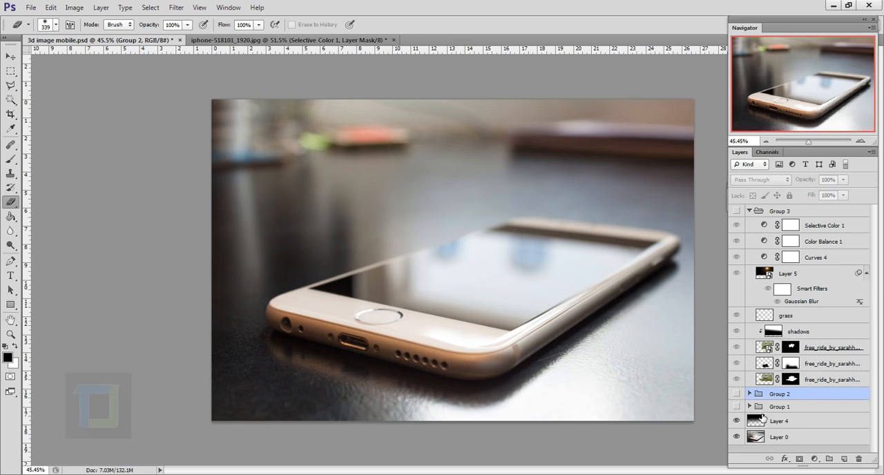
Toggle Layer 4's visibility, show Group 2, and compare the dancer composite with the iphone-518101_1920.jpg document.
click(736, 418)
click(737, 421)
click(736, 394)
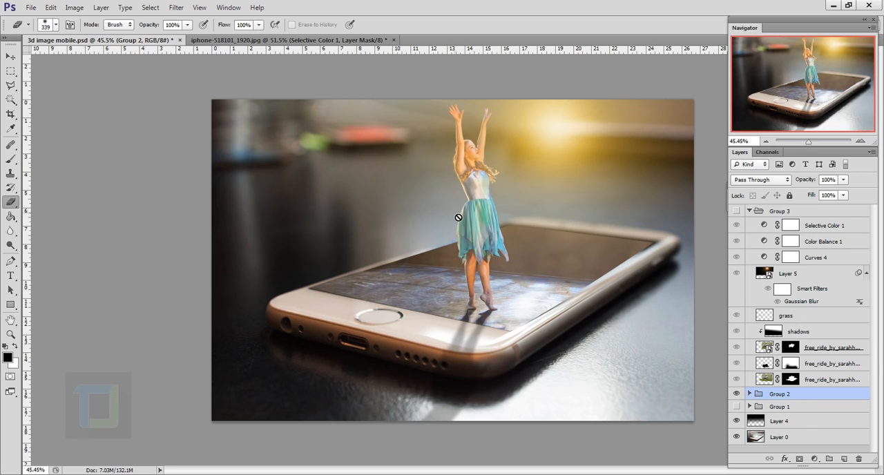
click(235, 40)
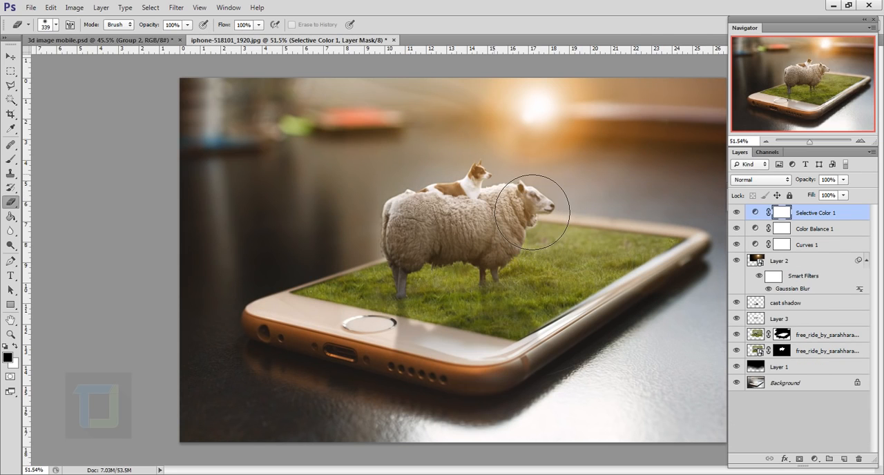
click(131, 40)
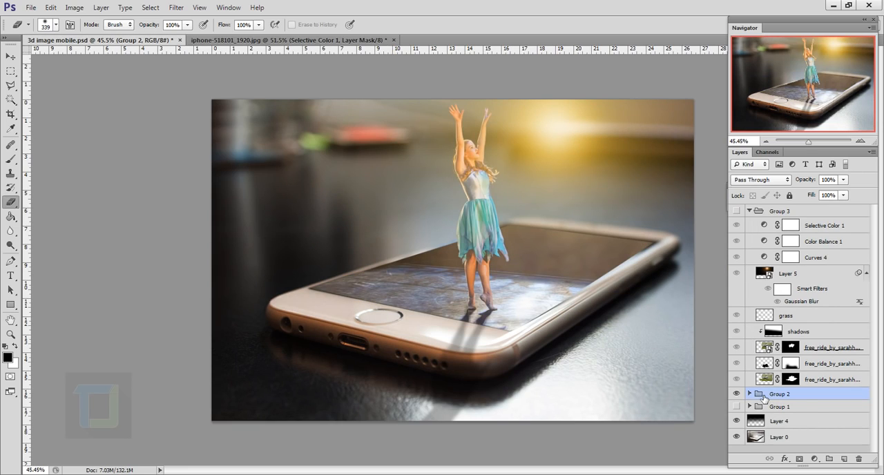
Display Group 1 instead of Group 2, and hide its Curves 2, Curves 1 and Layer 1 to inspect the city composite.
click(736, 394)
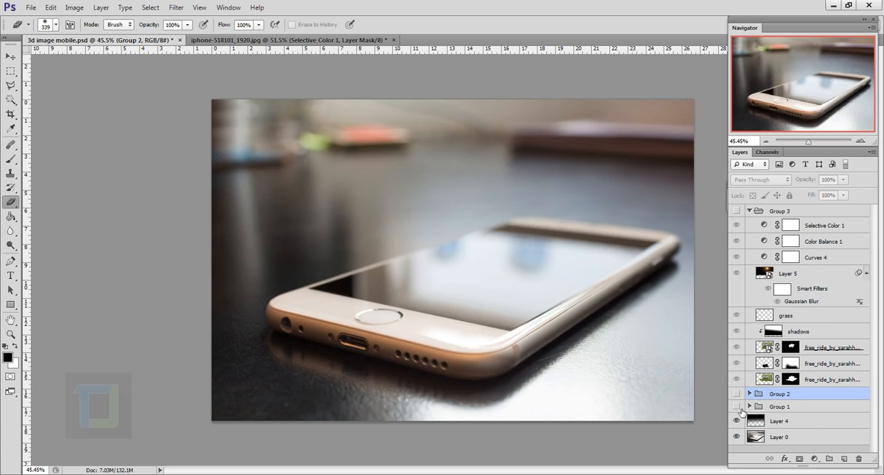
click(737, 406)
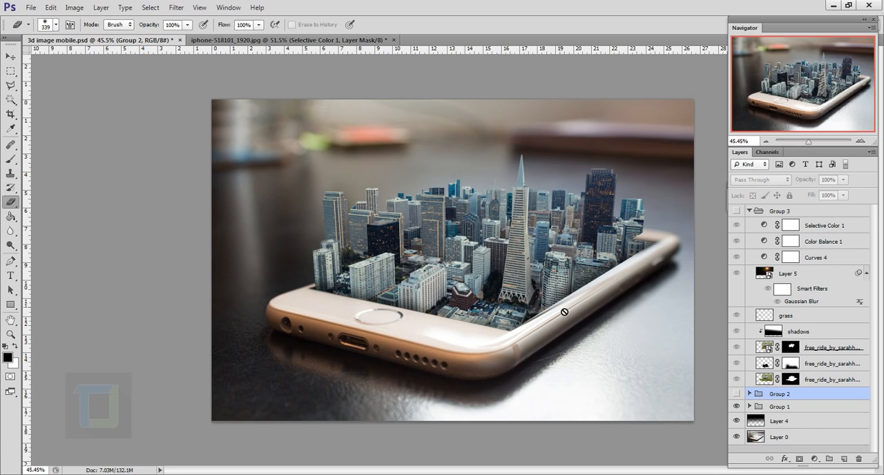
click(750, 406)
scroll(758, 411, down, 2)
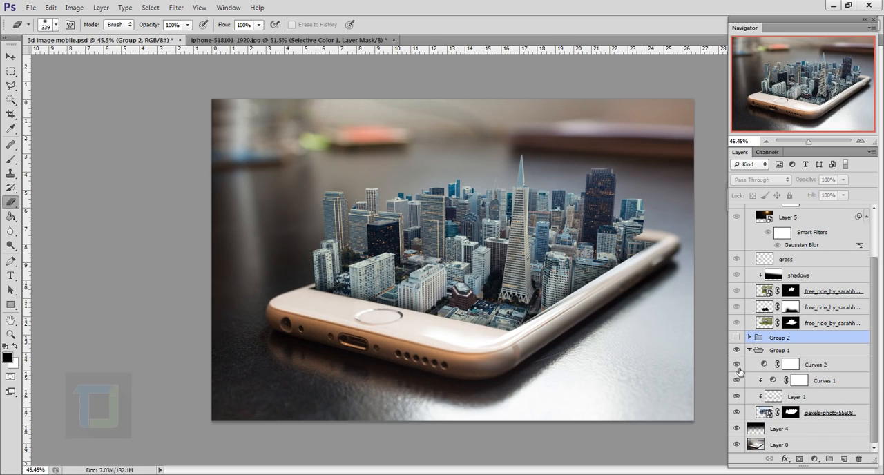
drag(742, 367, 738, 398)
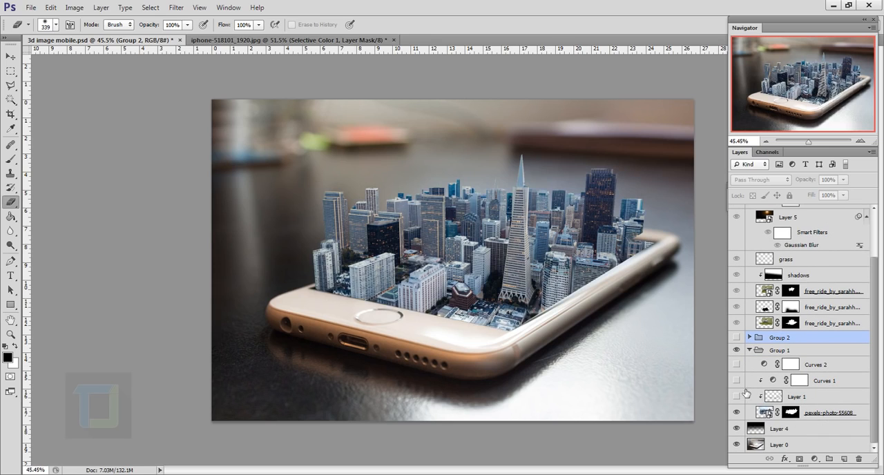
Disable and re-enable the city photo's layer mask to inspect the cutout, and return to the iphone-518101_1920.jpg document.
shift+click(796, 413)
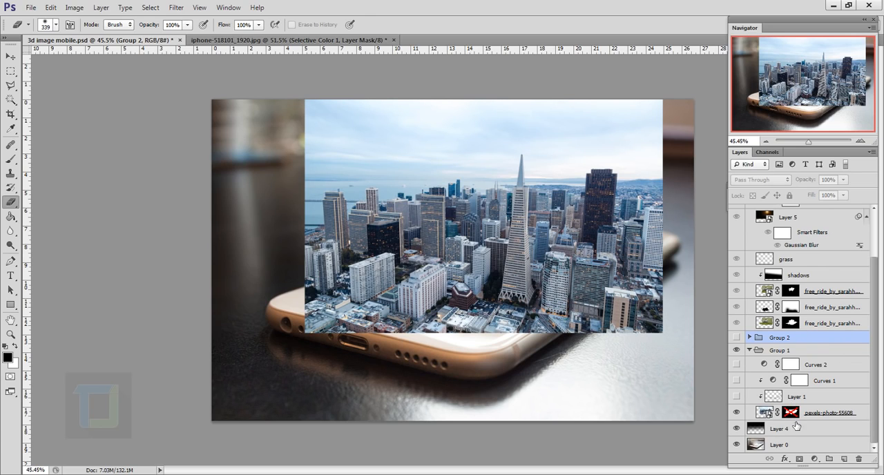
shift+click(796, 413)
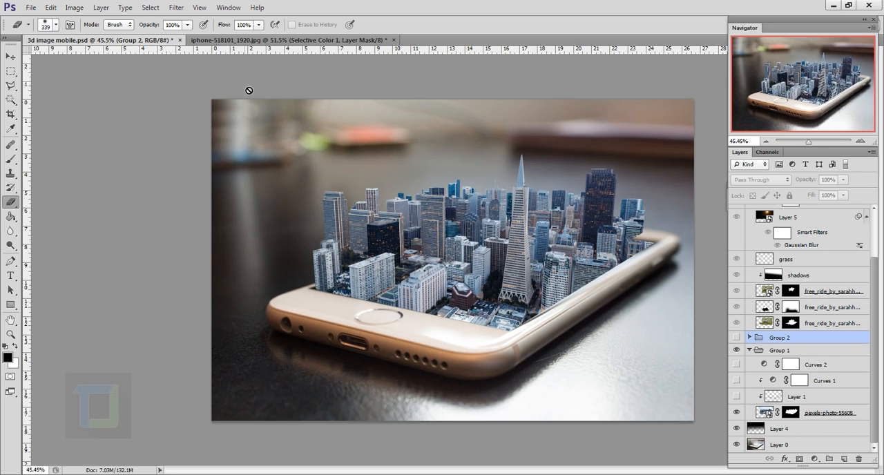
click(282, 44)
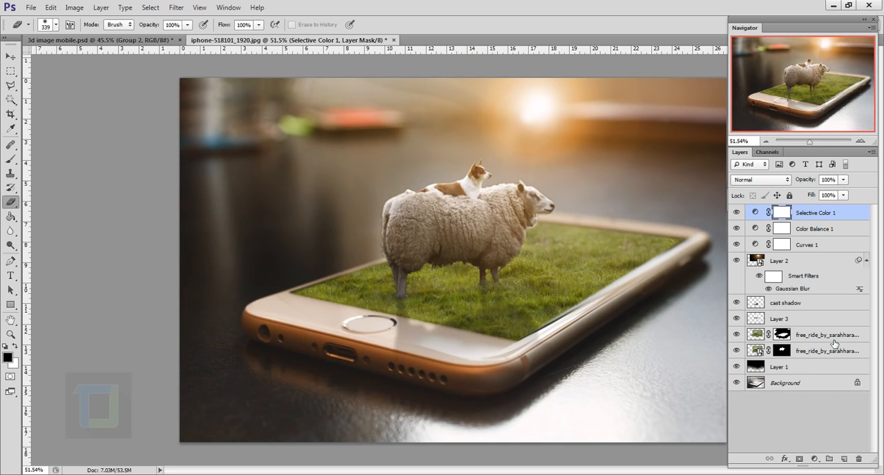